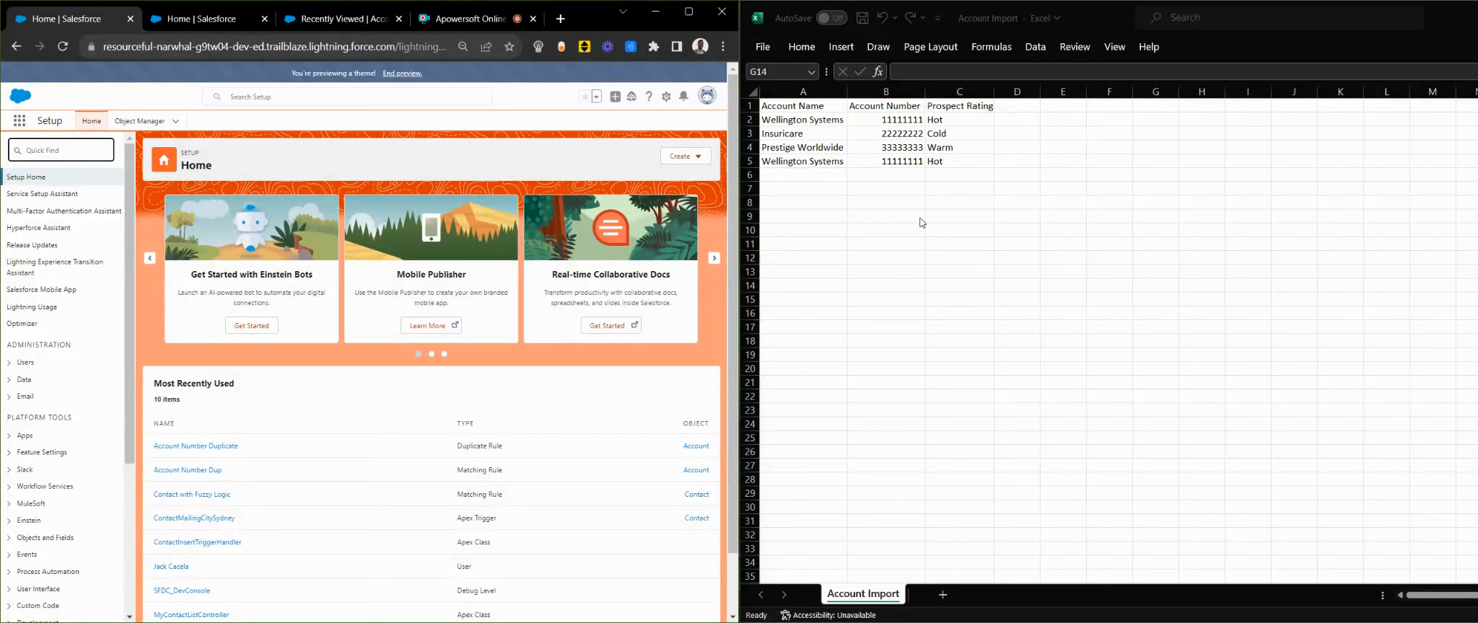
Step: Search Setup for "data import wizard" and open the Data Import Wizard page
{"action": "left_click", "coordinate": [64, 156]}
{"action": "type", "text": "data import wizard"}
{"action": "left_click", "coordinate": [47, 193]}
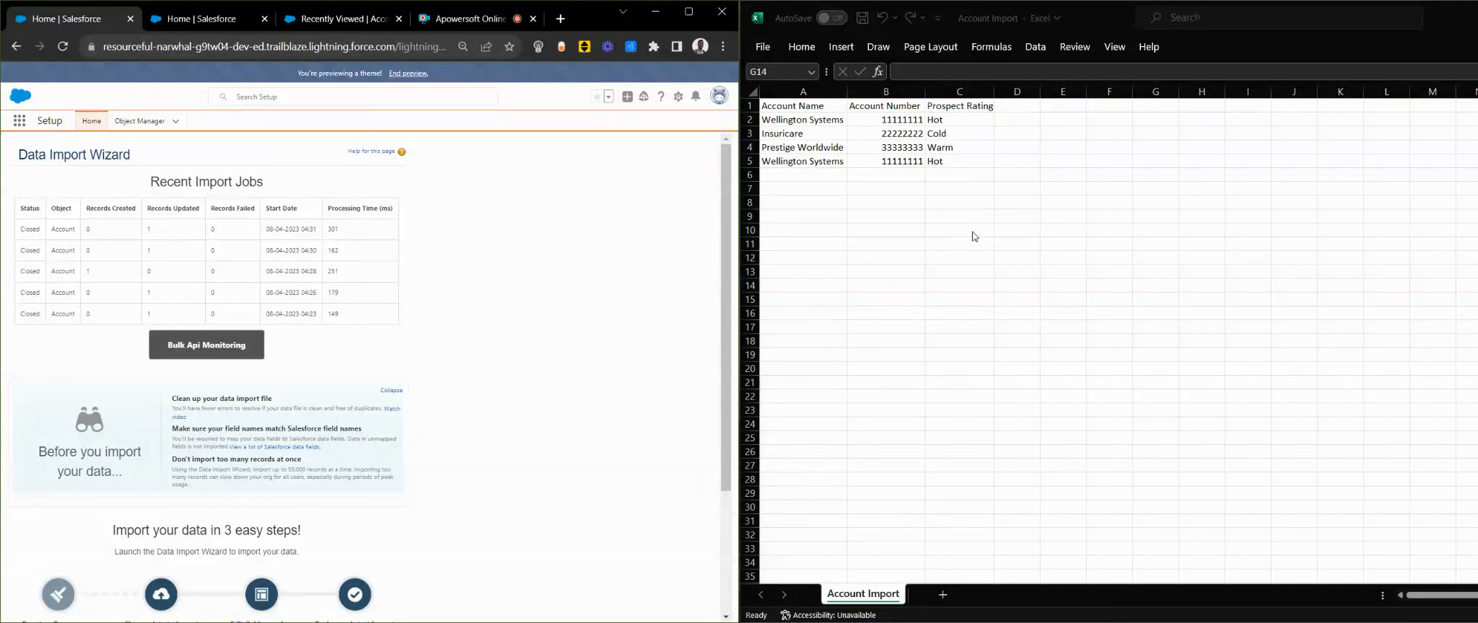
Step: In the Excel sheet, strip all spaces from column C with Find and Replace, and restore its header to "Prospect Rating"
{"action": "double_click", "coordinate": [950, 123]}
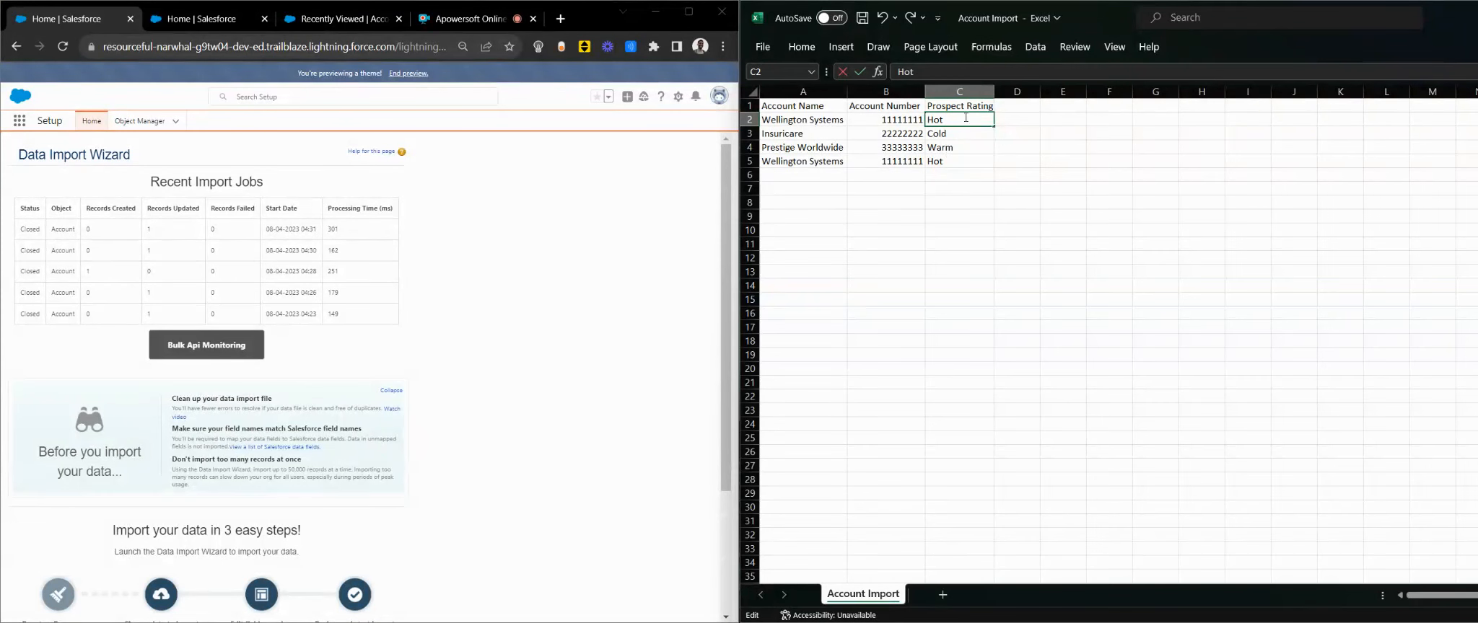
{"action": "left_click", "coordinate": [962, 91]}
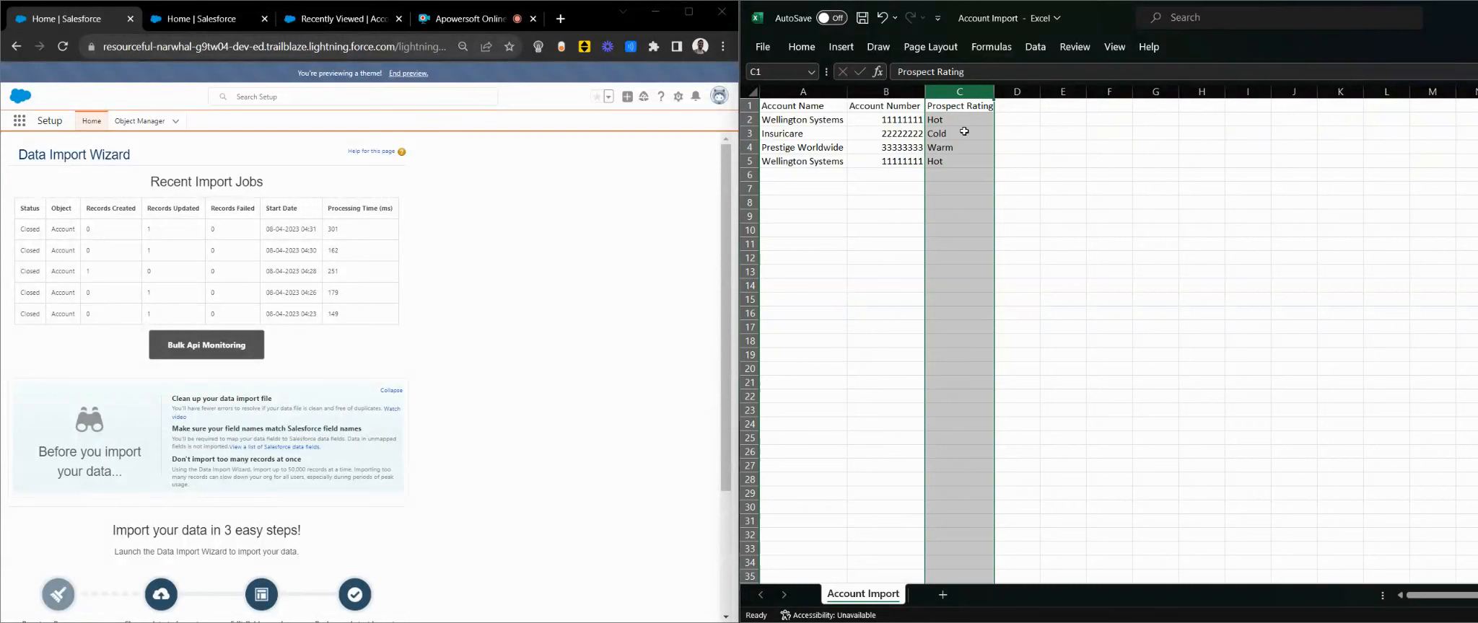
{"action": "key", "text": "ctrl+h"}
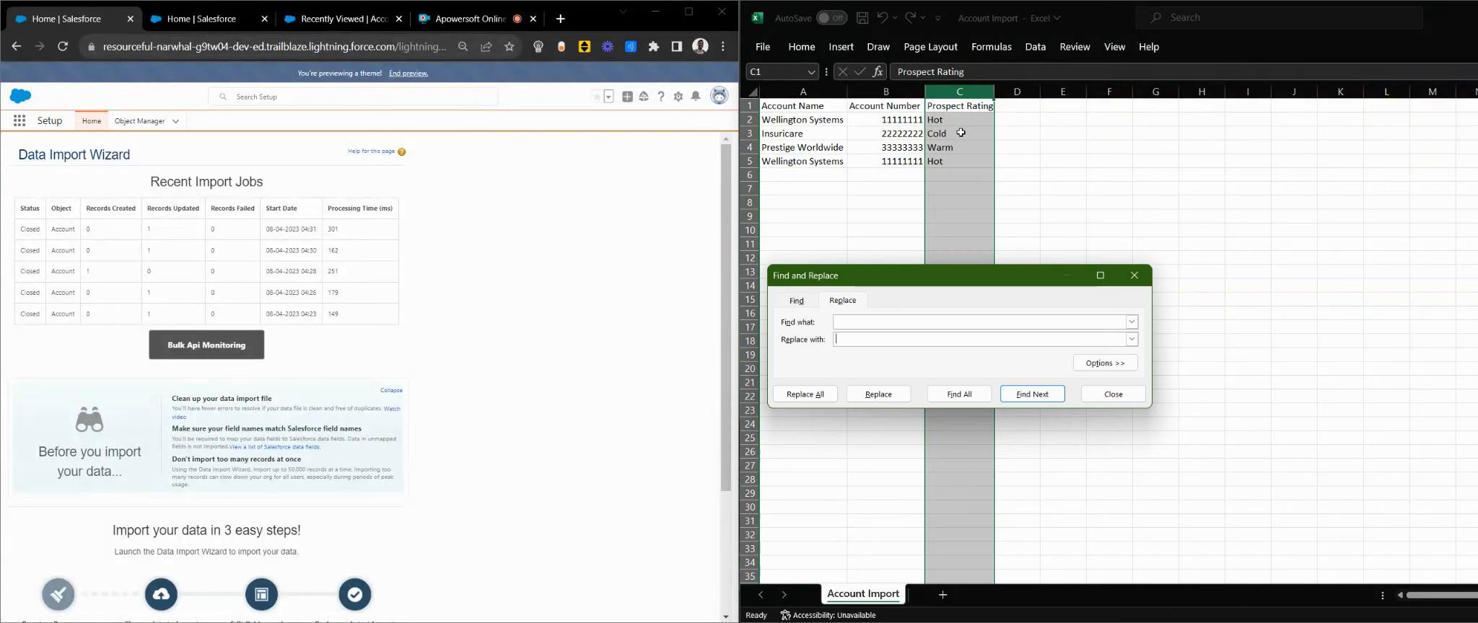
{"action": "left_click", "coordinate": [853, 321]}
{"action": "left_click", "coordinate": [847, 339]}
{"action": "left_click", "coordinate": [833, 397]}
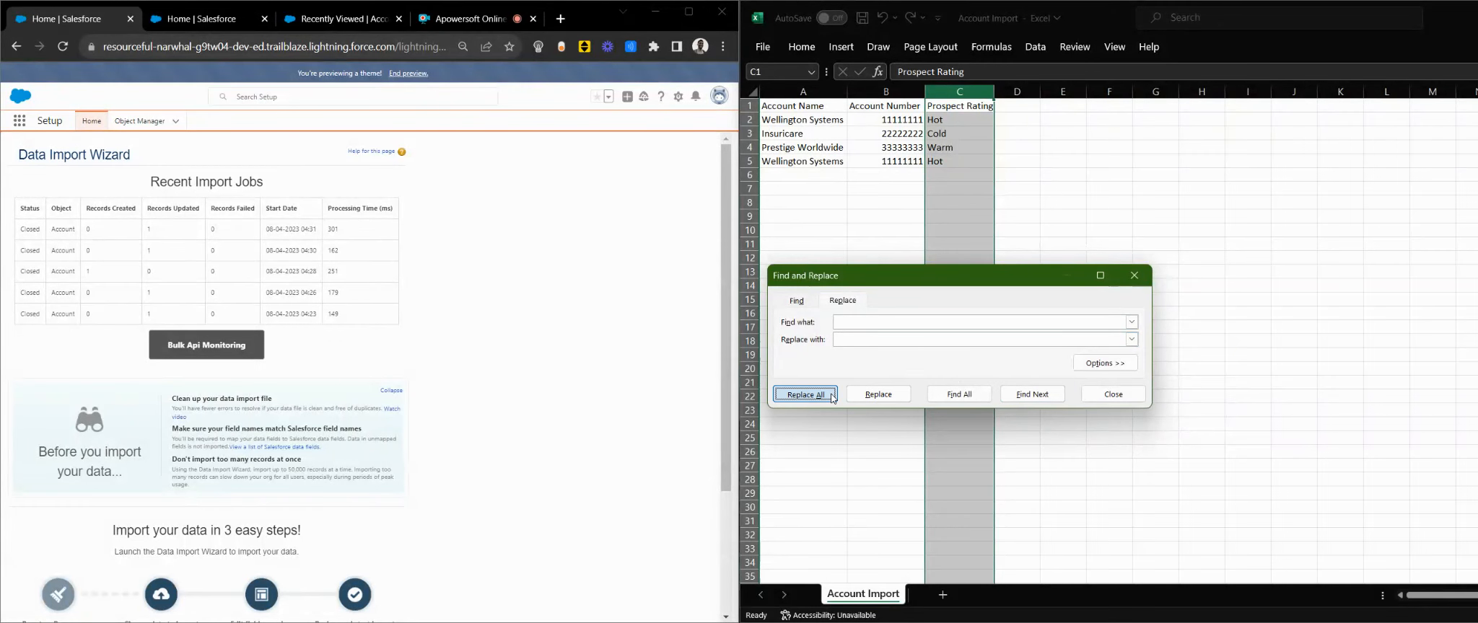
{"action": "left_click", "coordinate": [743, 358]}
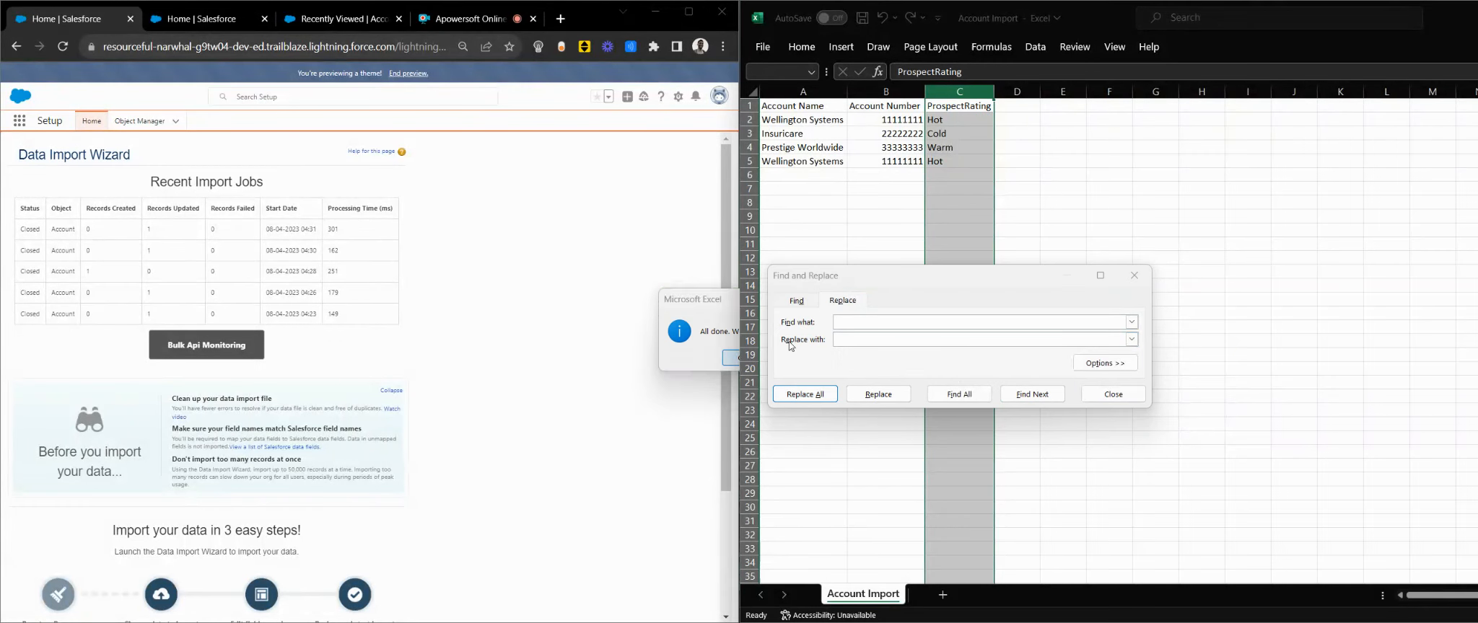
{"action": "left_click", "coordinate": [1134, 278]}
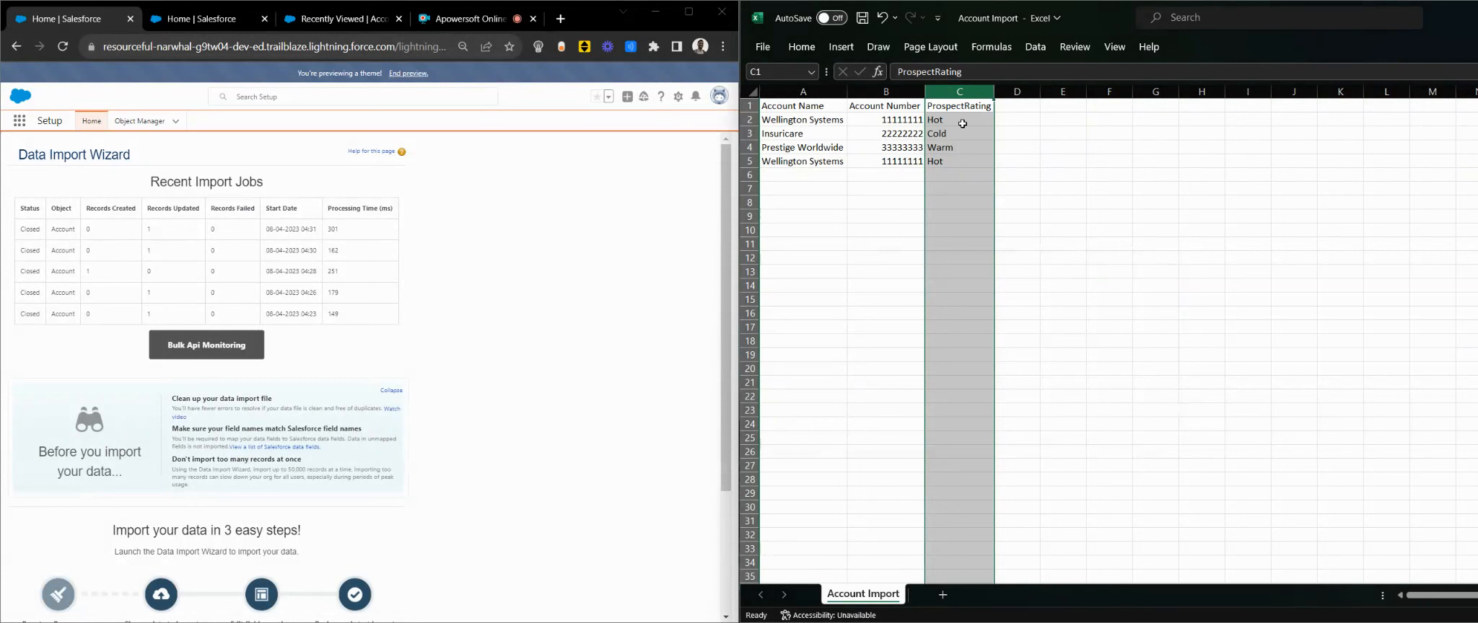
{"action": "double_click", "coordinate": [964, 106]}
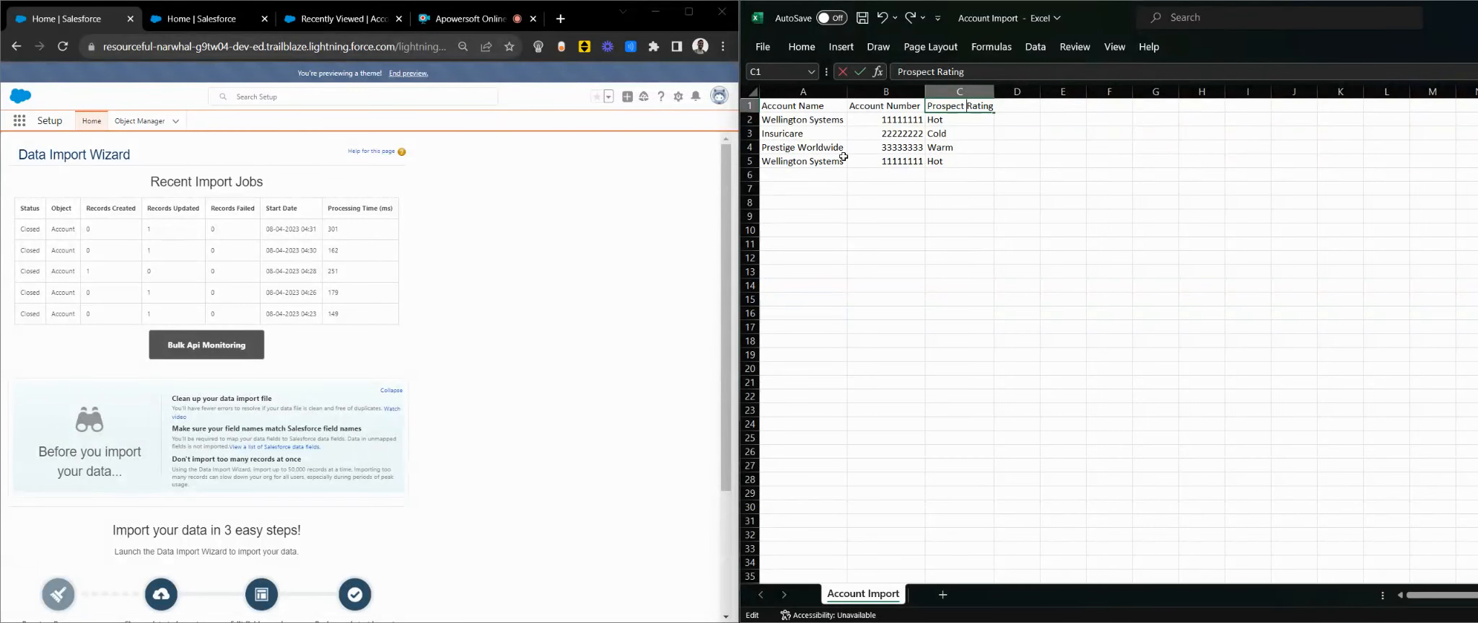
Step: Remove duplicate rows from A1:C5, comparing Account Name, Account Number and Prospect Rating and treating the first row as headers
{"action": "left_click", "coordinate": [812, 160]}
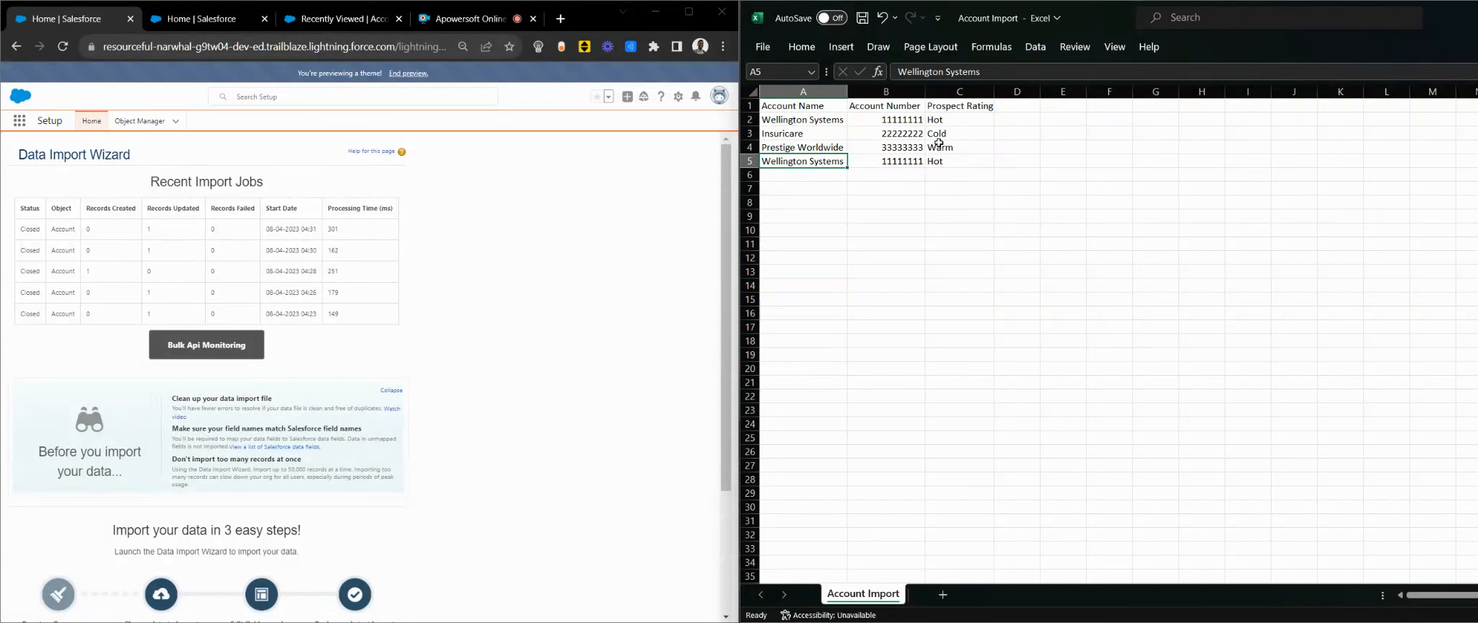
{"action": "left_click", "coordinate": [837, 201]}
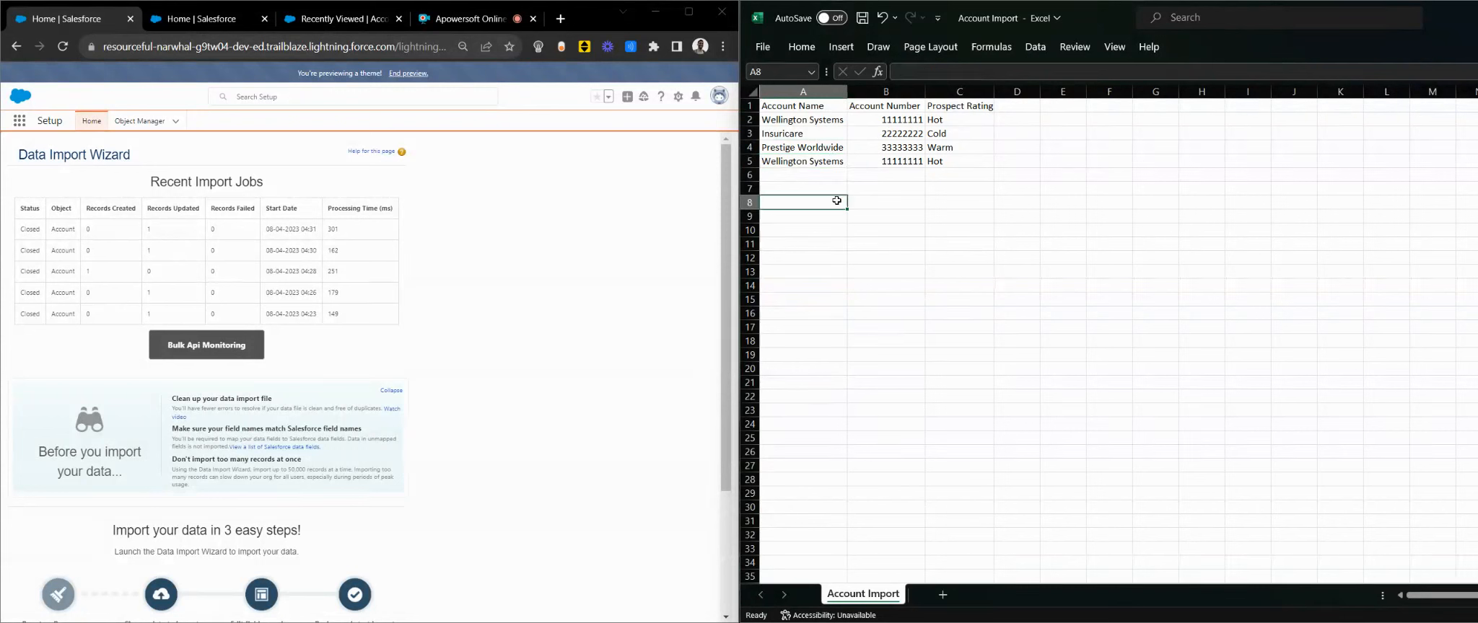
{"action": "left_click_drag", "start_coordinate": [827, 105], "coordinate": [940, 158]}
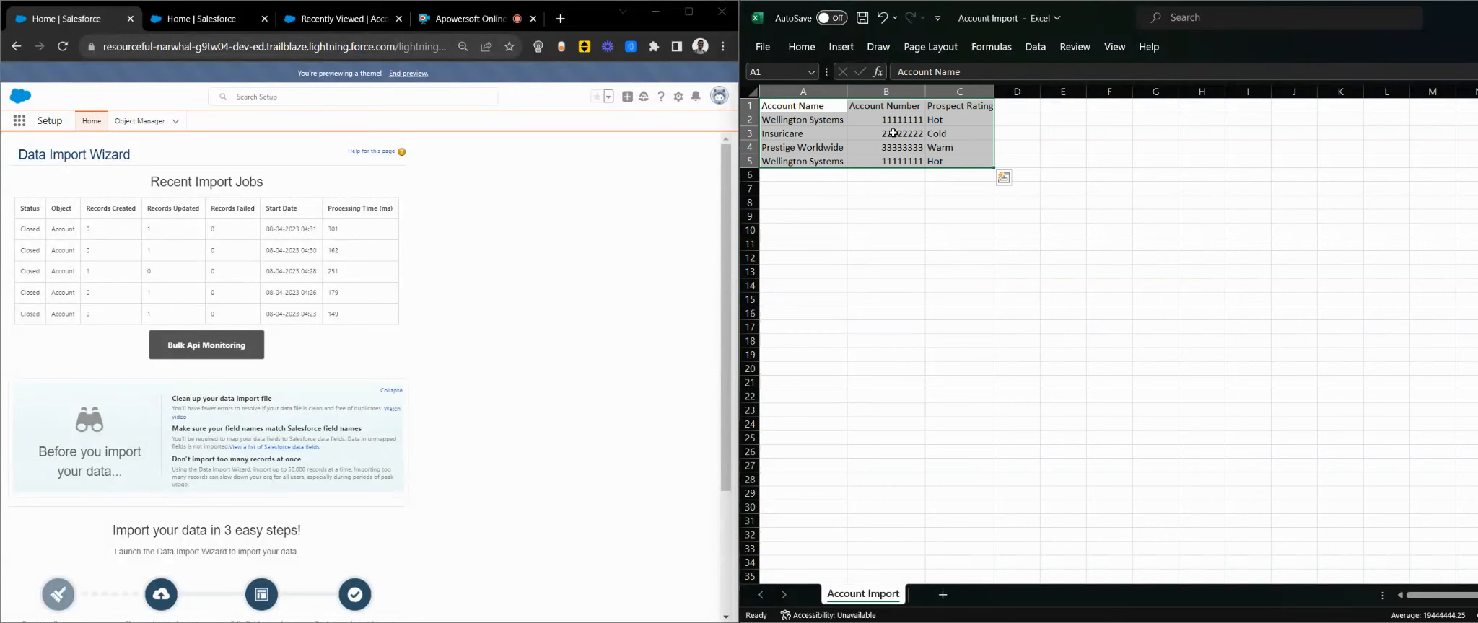
{"action": "left_click", "coordinate": [1034, 46]}
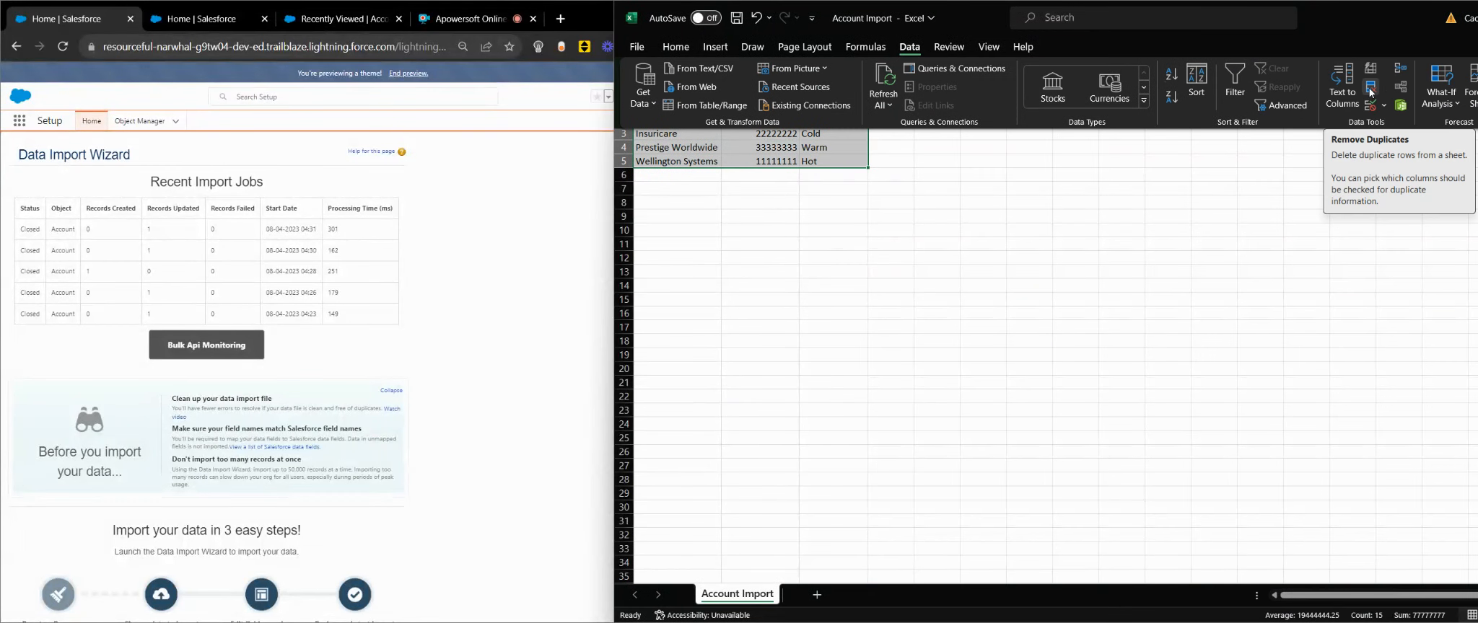
{"action": "left_click", "coordinate": [1371, 88]}
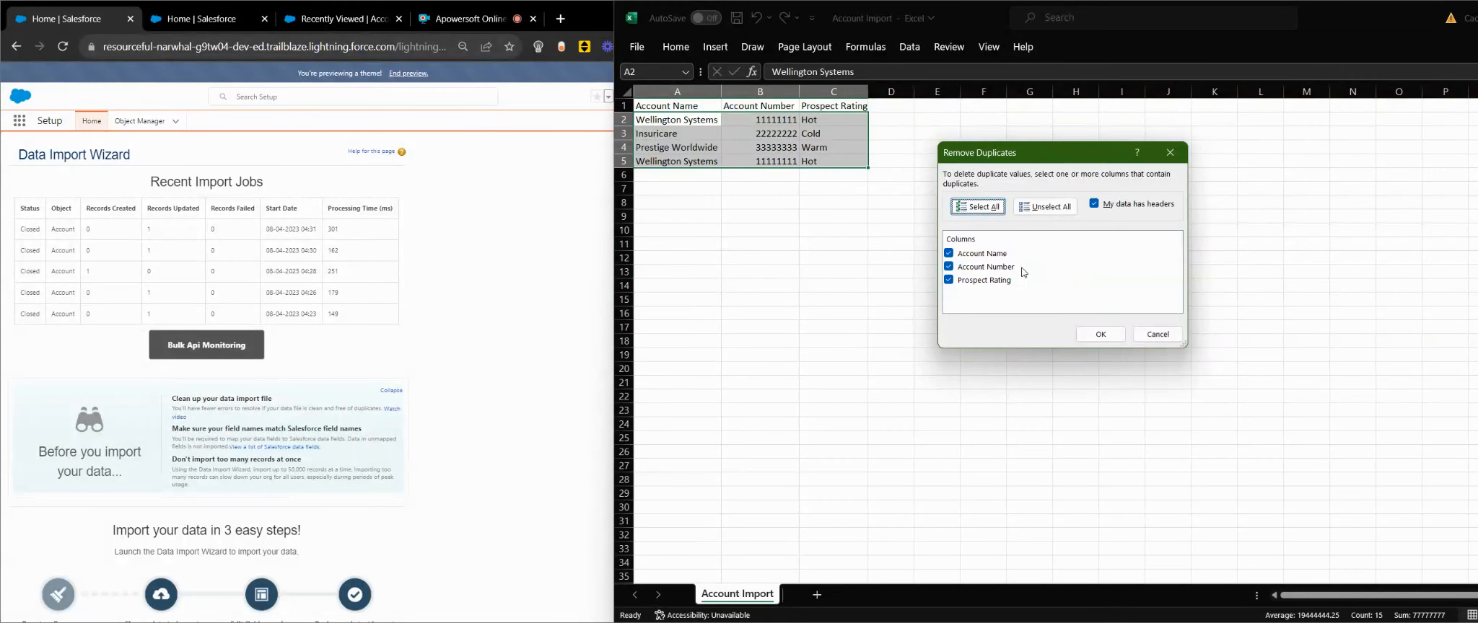
{"action": "left_click", "coordinate": [1089, 336]}
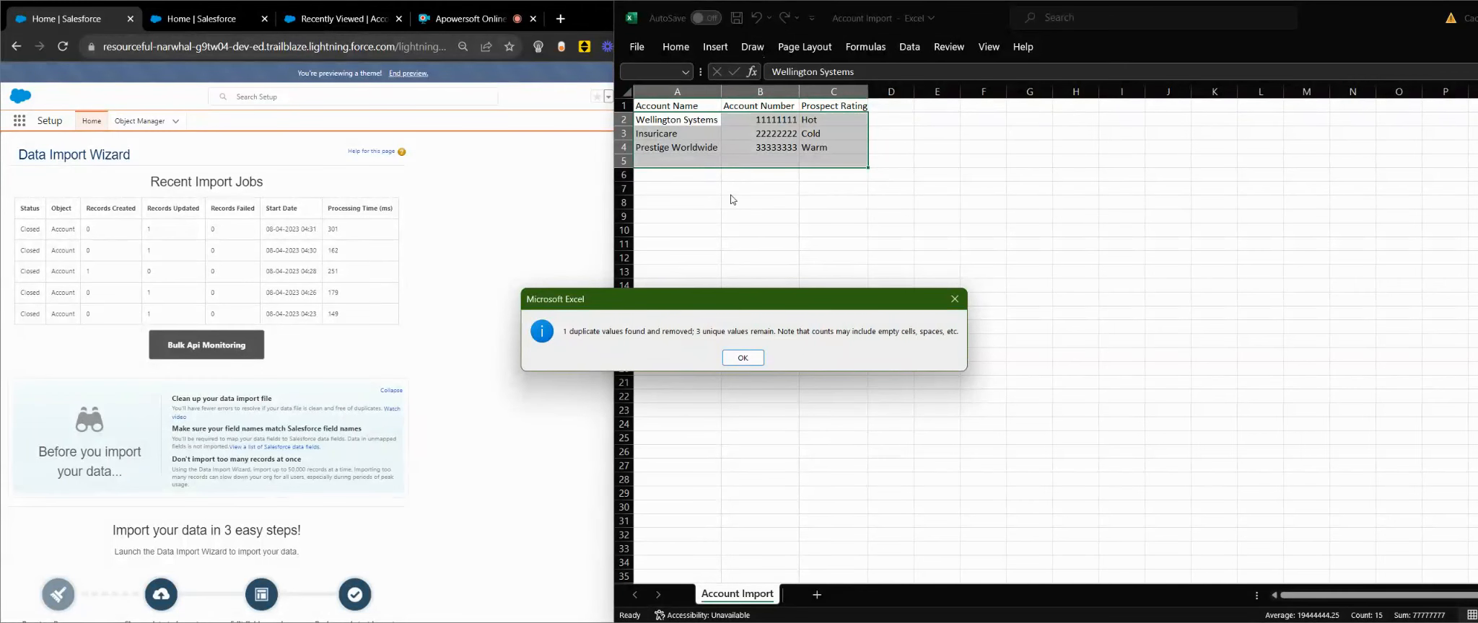
{"action": "left_click", "coordinate": [742, 358]}
Step: Switch to the other Salesforce Setup page in the browser and open Duplicate Rules to review the existing rules
{"action": "mouse_move", "coordinate": [197, 26]}
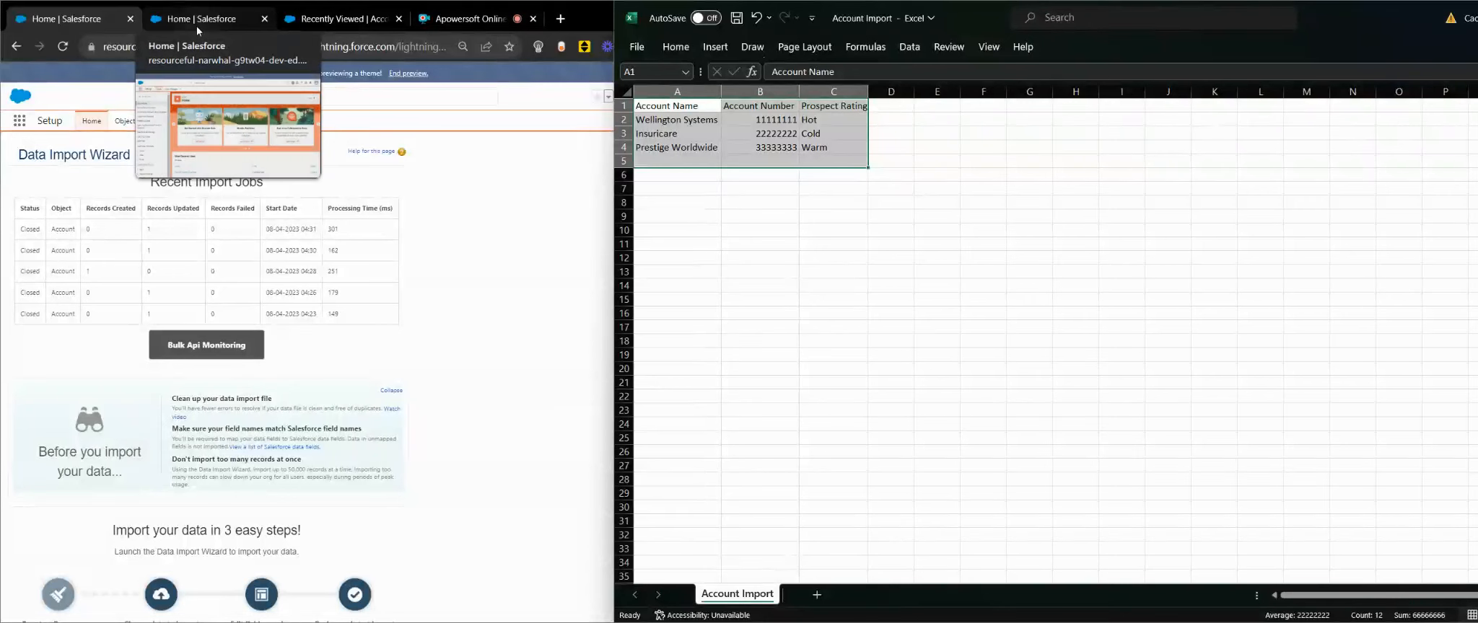
{"action": "left_click", "coordinate": [196, 25]}
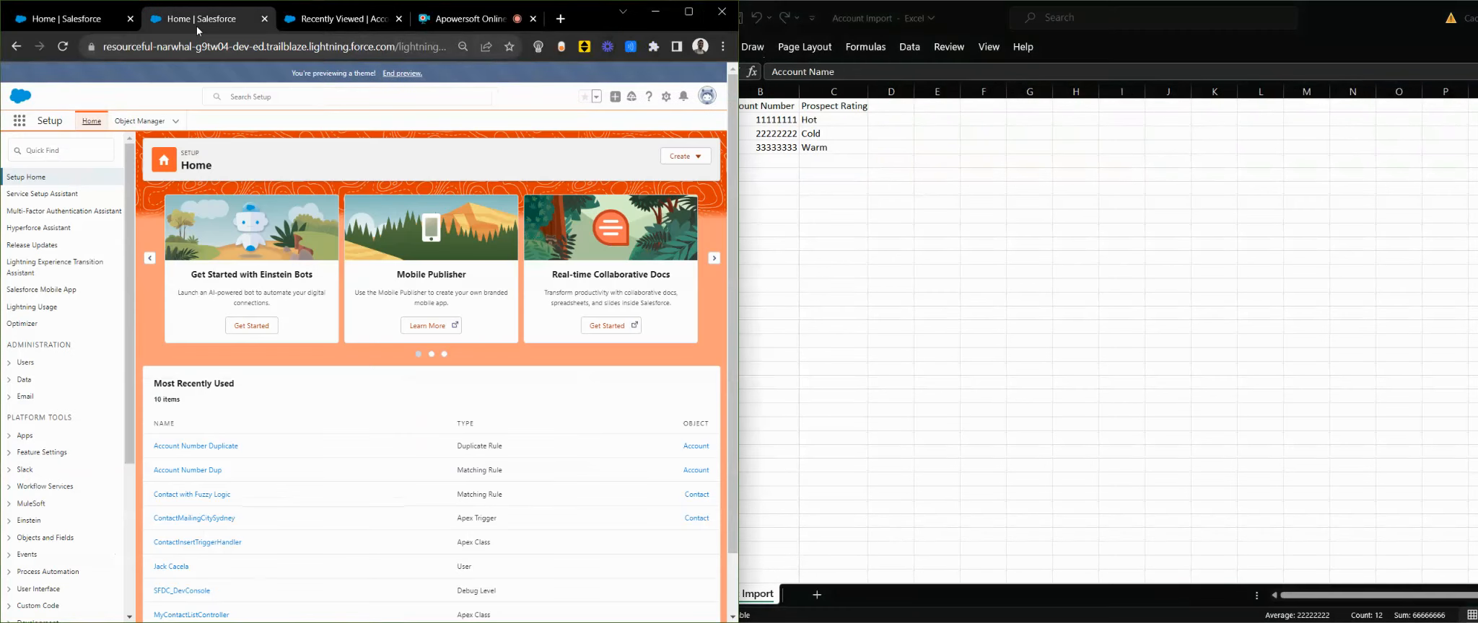
{"action": "left_click", "coordinate": [51, 149]}
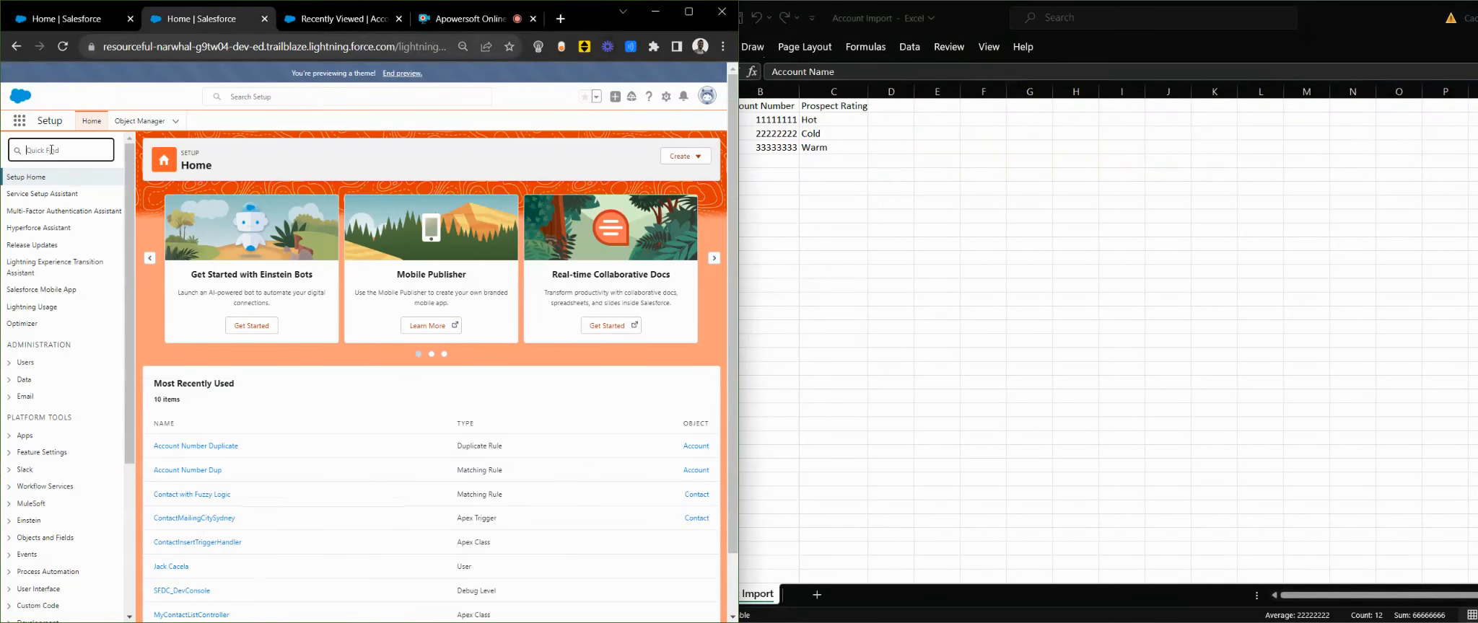
{"action": "type", "text": "duplicate rules"}
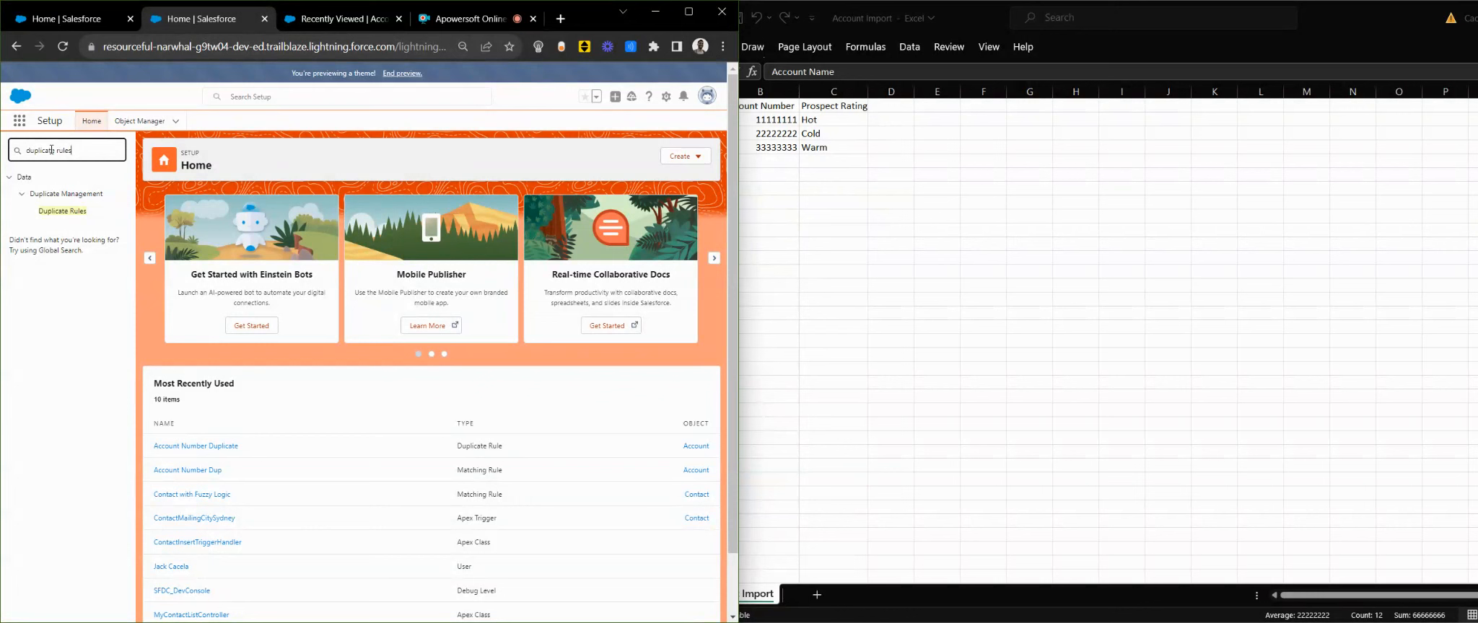
{"action": "left_click", "coordinate": [58, 214]}
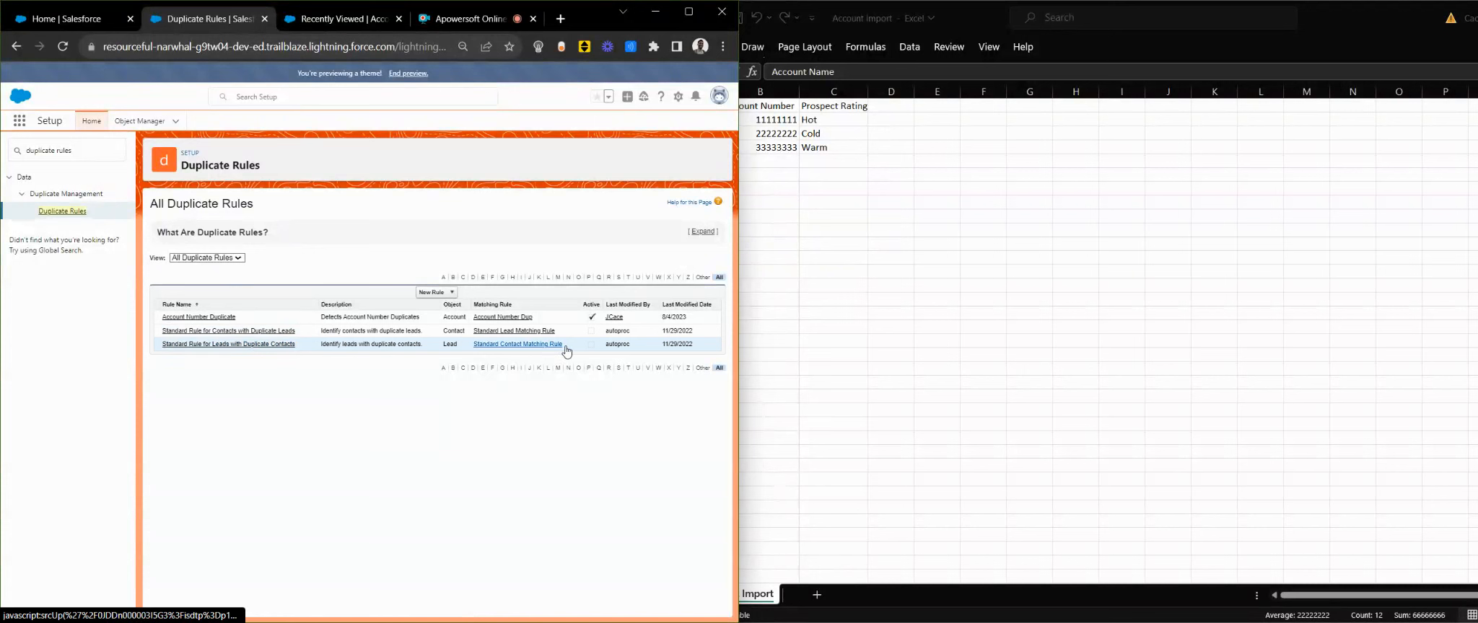
Step: Return to the Data Import Wizard page in the browser and launch the wizard
{"action": "left_click", "coordinate": [883, 253]}
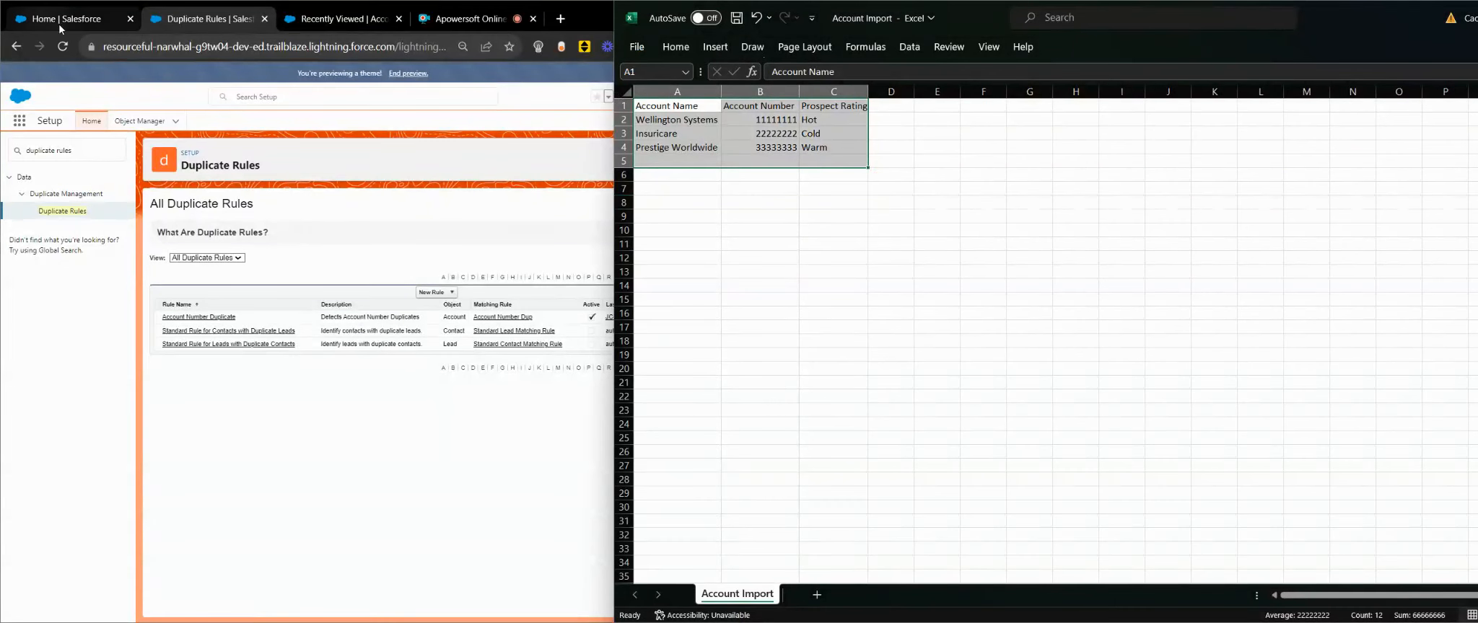
{"action": "left_click", "coordinate": [60, 25]}
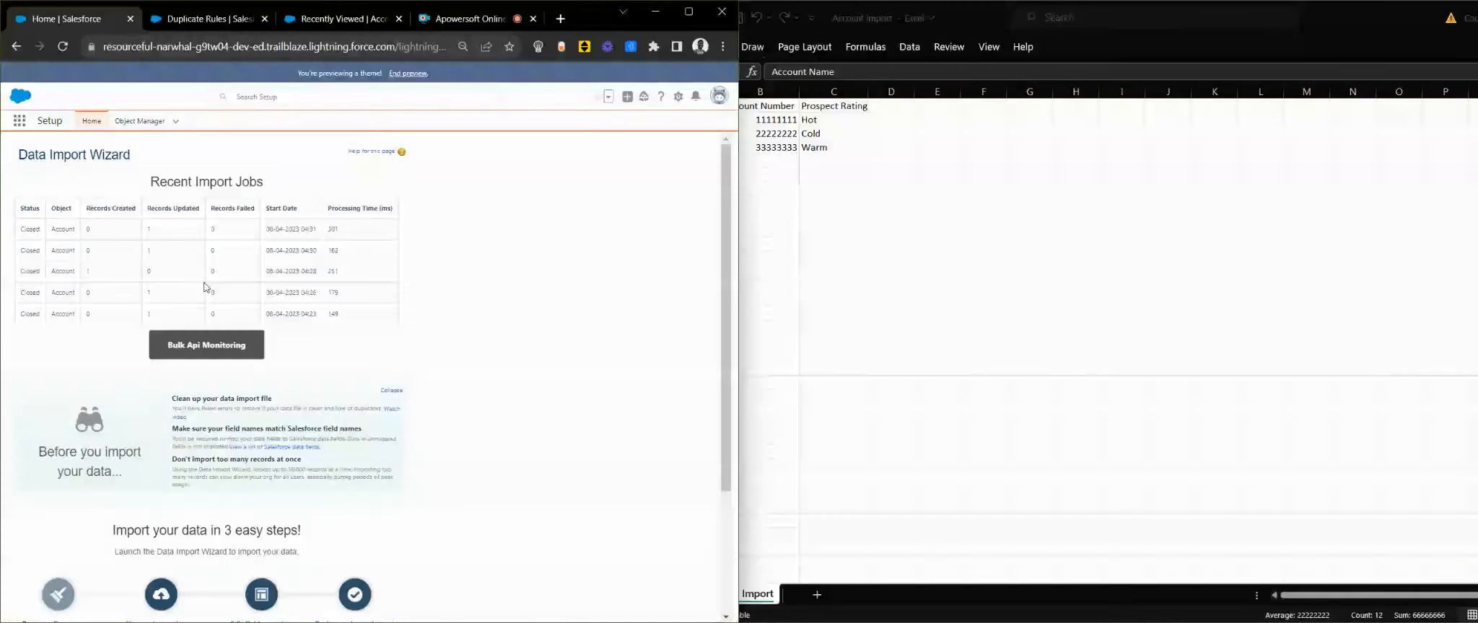
{"action": "scroll", "coordinate": [204, 284], "scroll_direction": "down", "scroll_amount": 3}
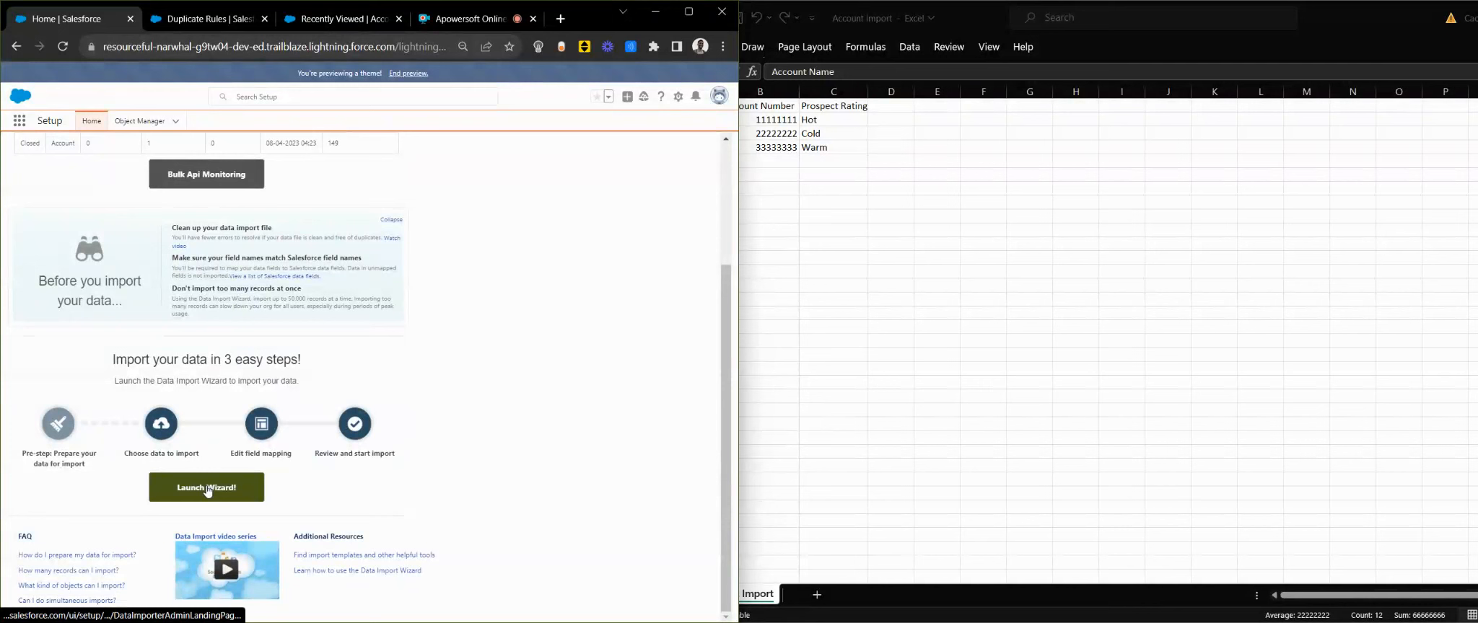
{"action": "left_click", "coordinate": [974, 23]}
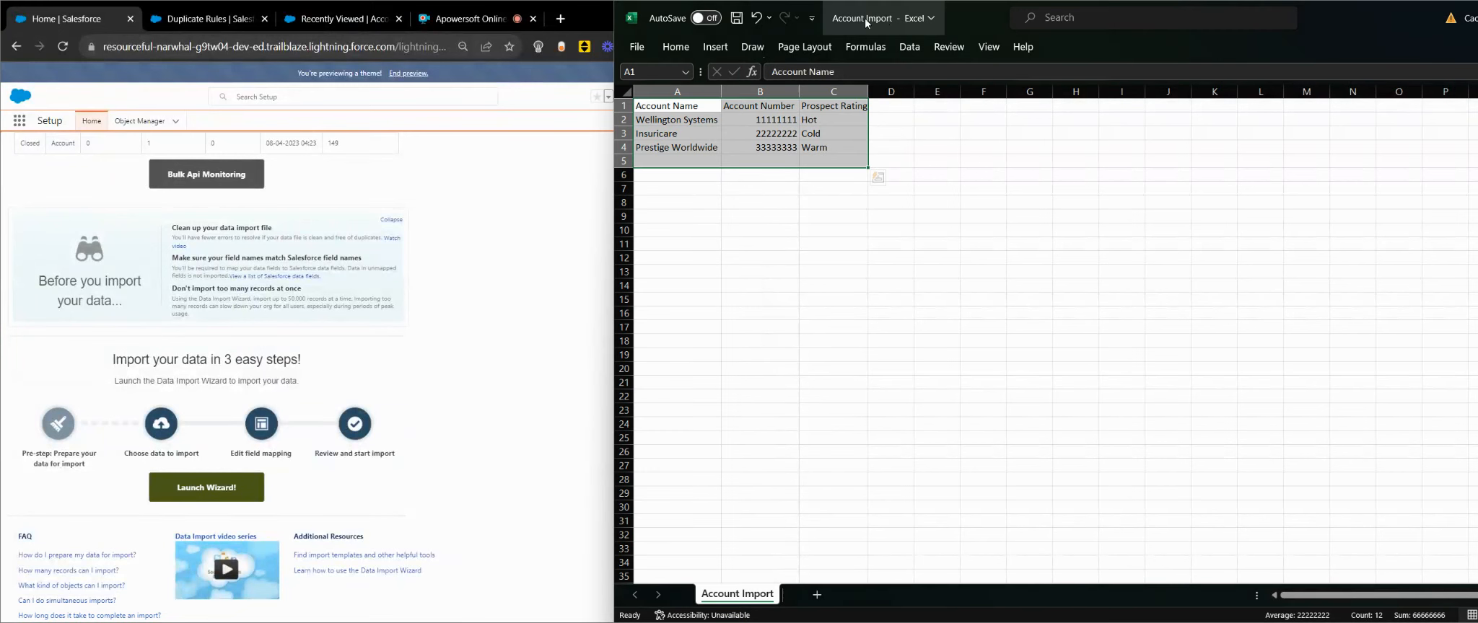
{"action": "key", "text": "alt+Tab"}
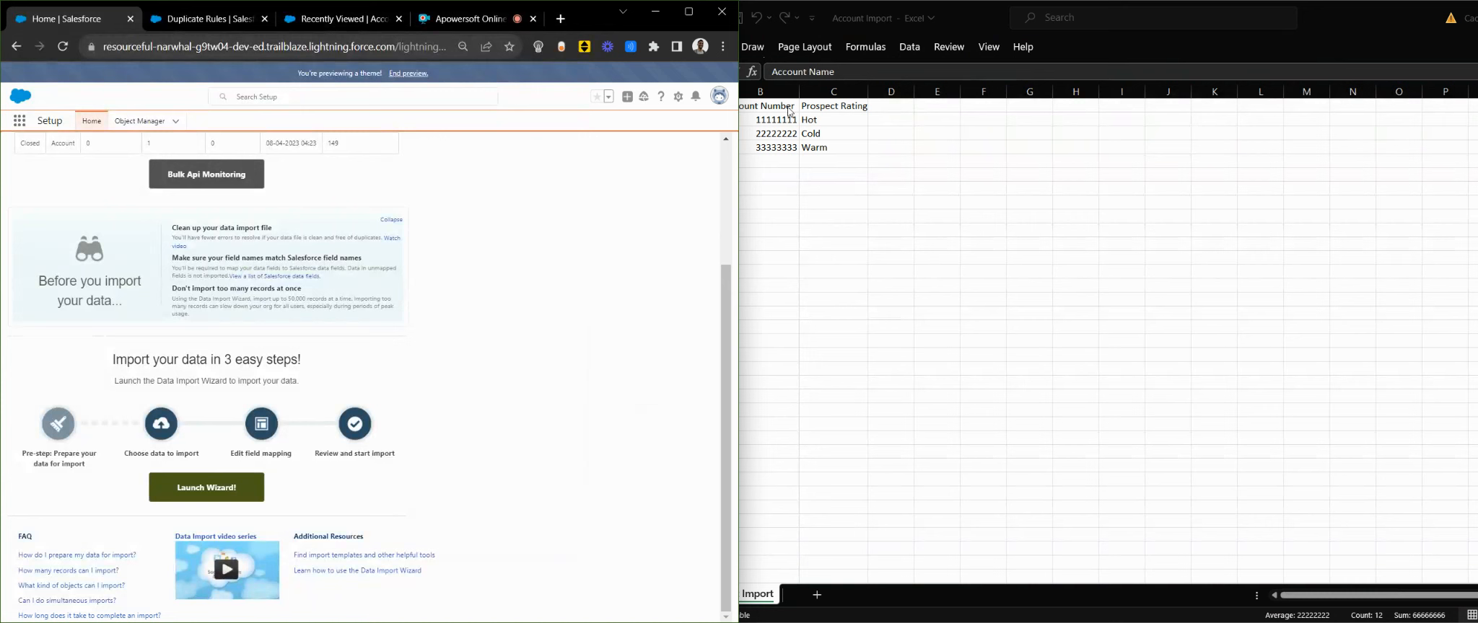
{"action": "left_click", "coordinate": [206, 487]}
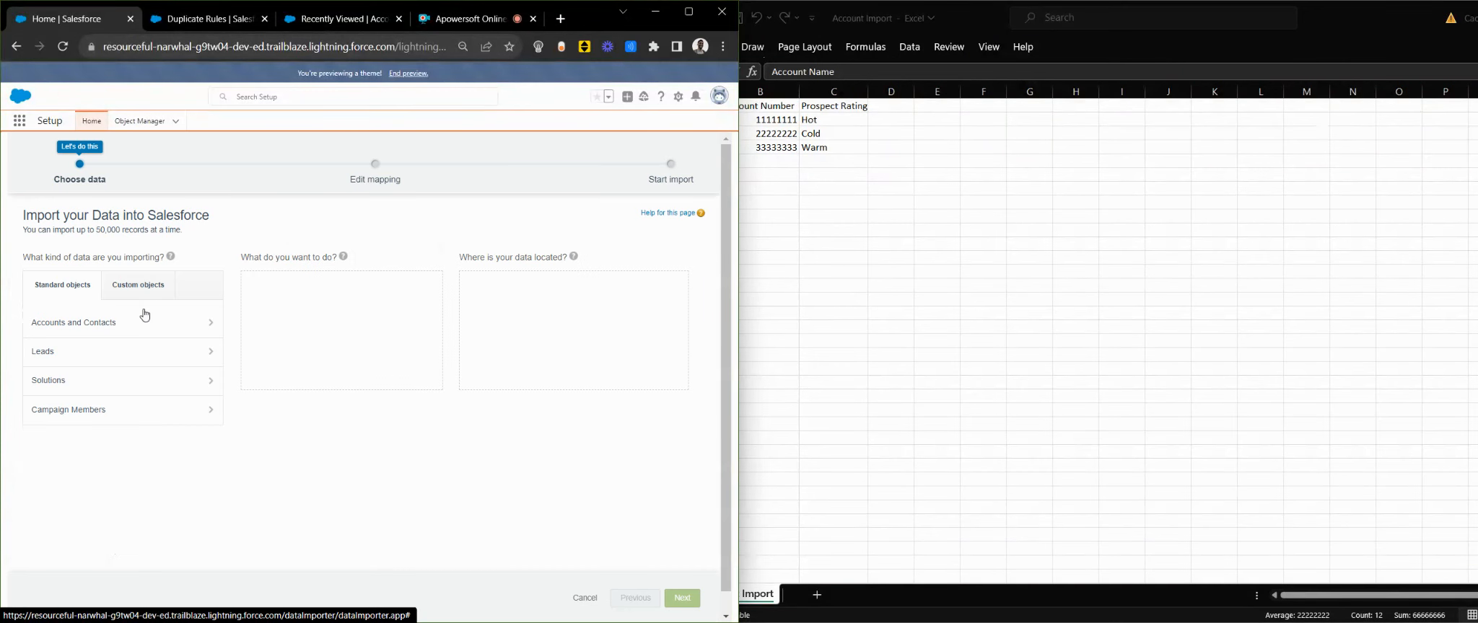
Step: Set the import to add new Accounts and Contacts records from Account Import.csv, comma-separated, with account matching at None, and continue to field mapping
{"action": "left_click", "coordinate": [98, 328]}
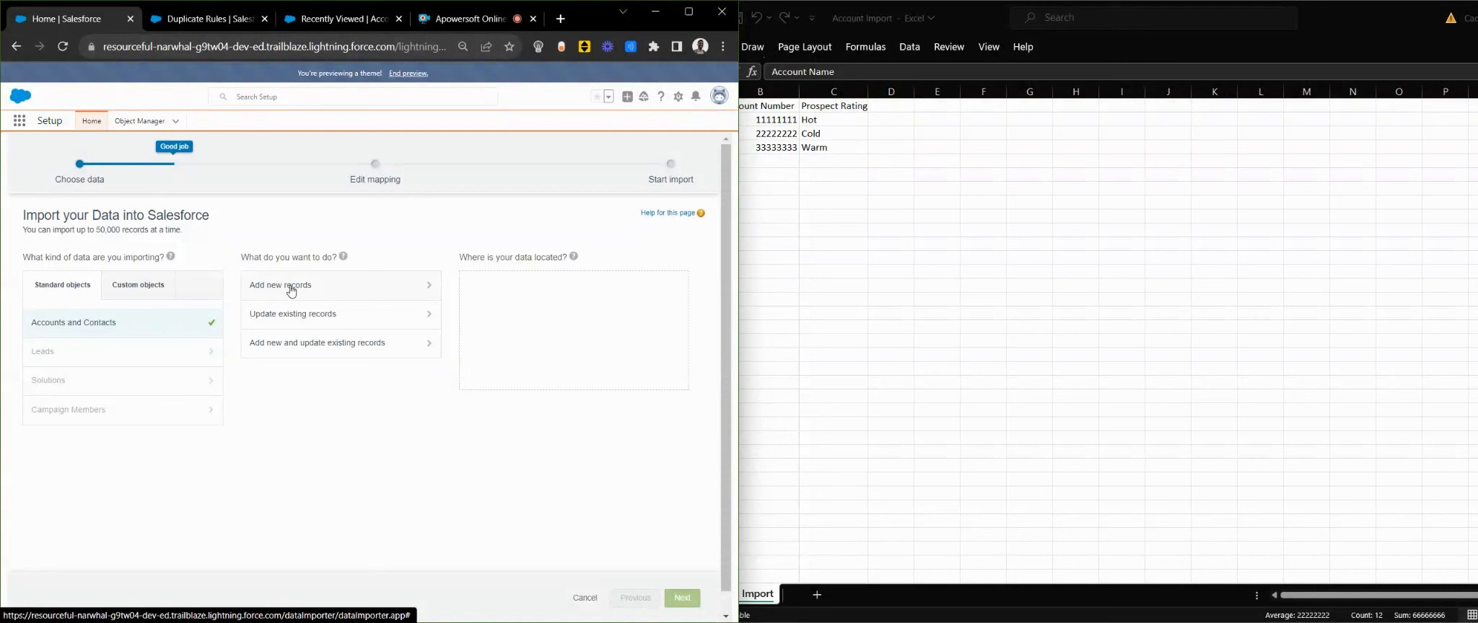
{"action": "left_click", "coordinate": [998, 23]}
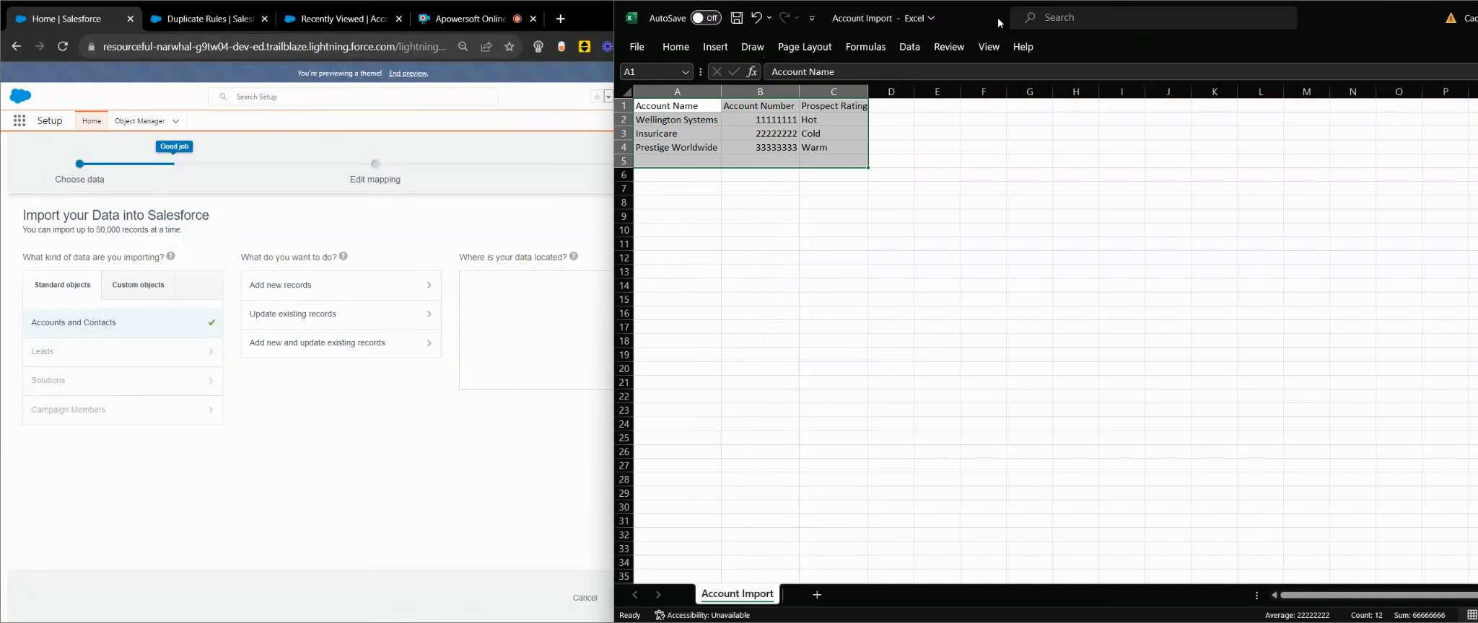
{"action": "left_click", "coordinate": [303, 289]}
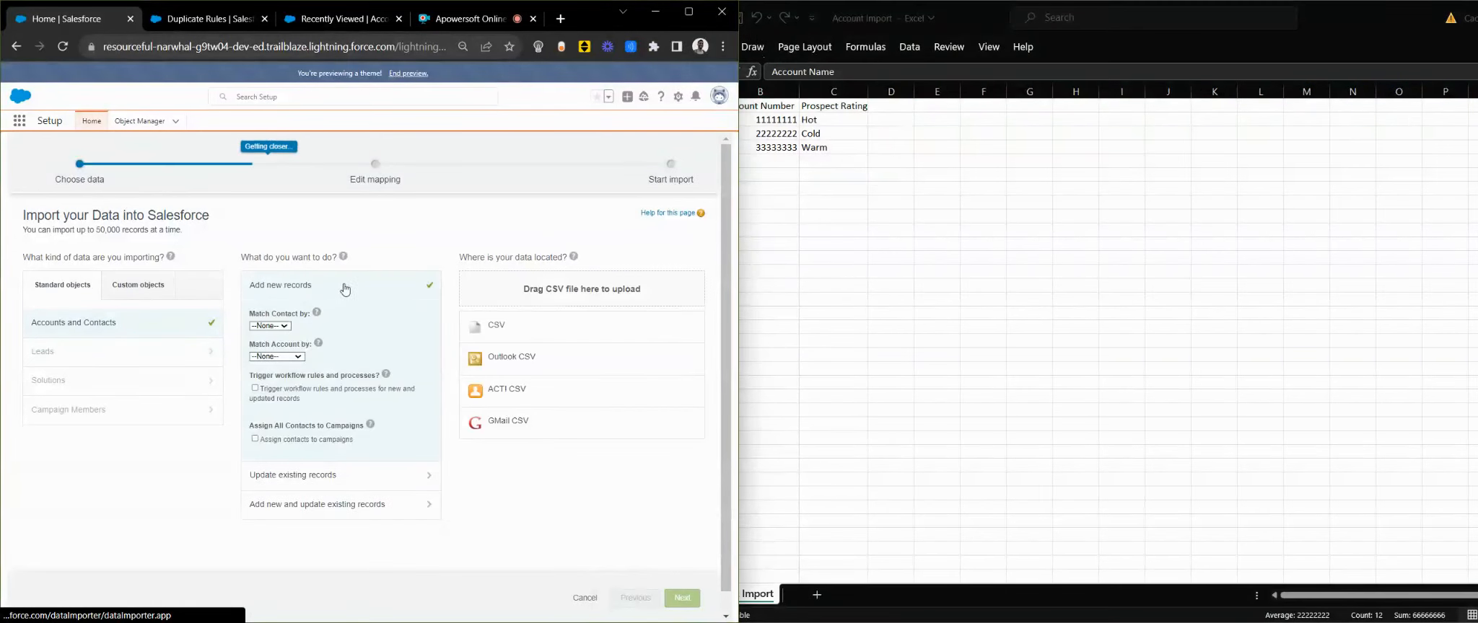
{"action": "left_click", "coordinate": [281, 357]}
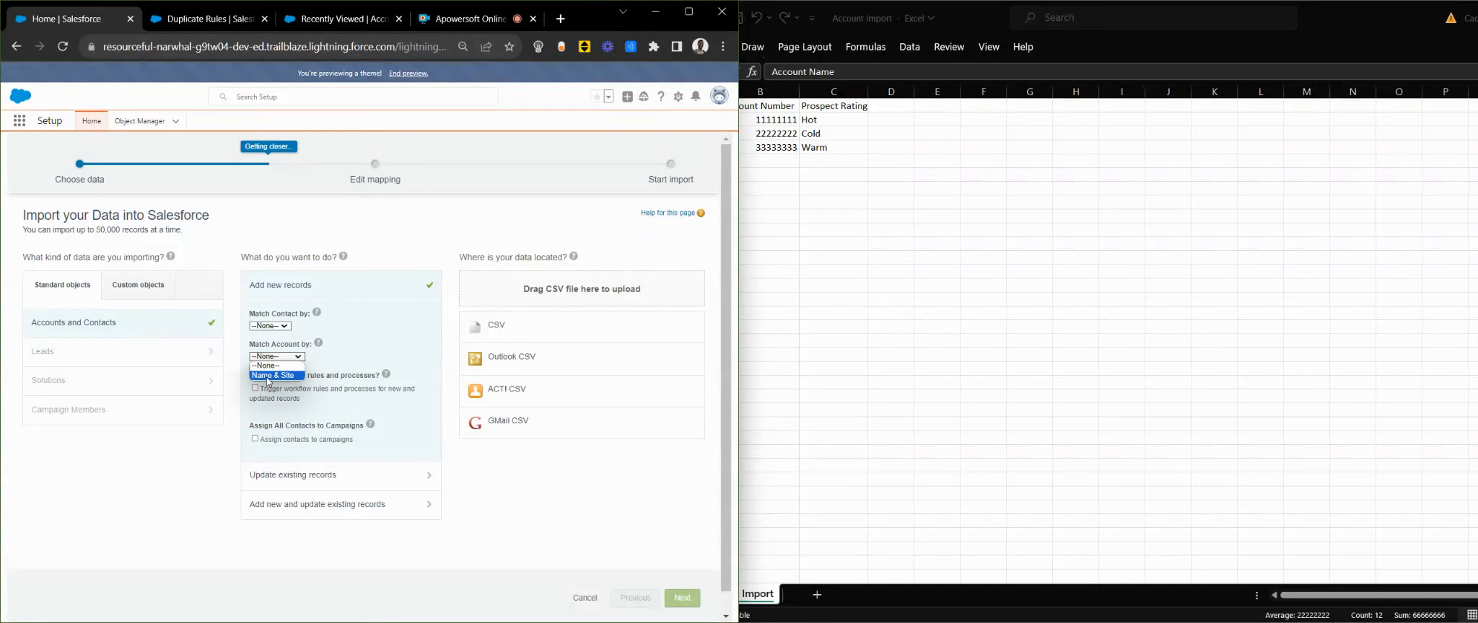
{"action": "left_click", "coordinate": [321, 357]}
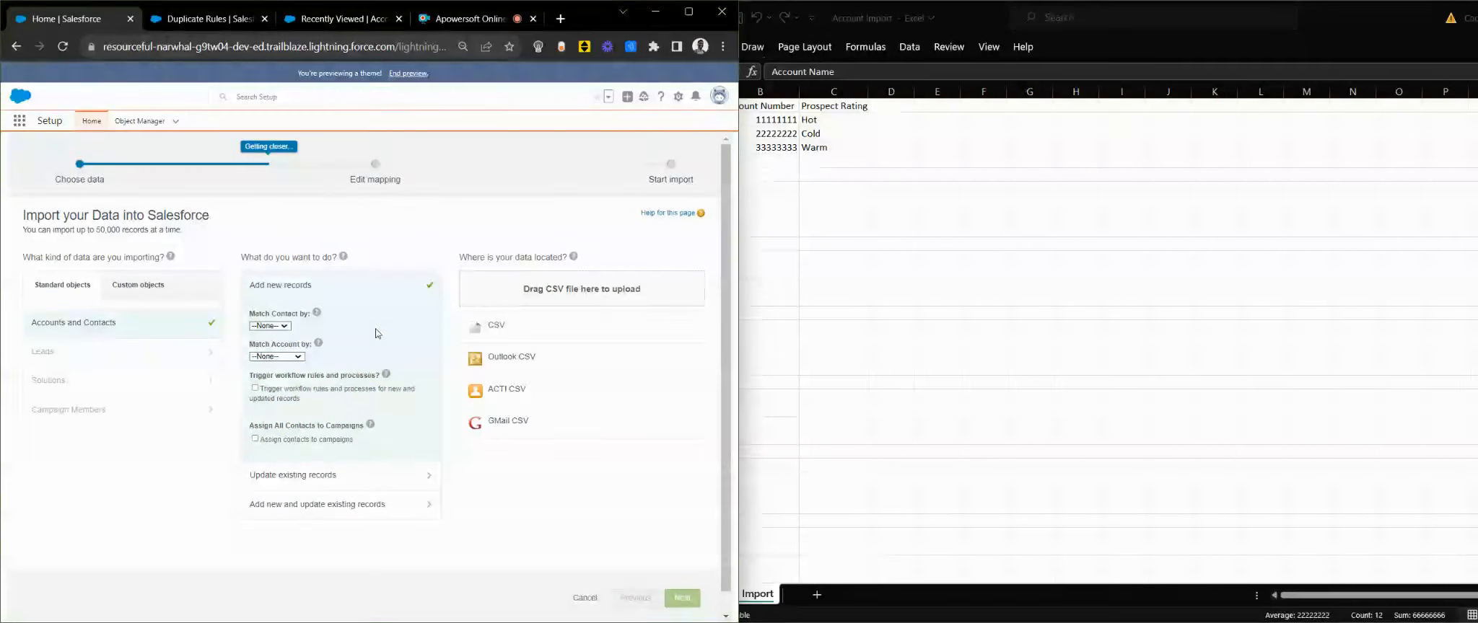
{"action": "left_click", "coordinate": [519, 327]}
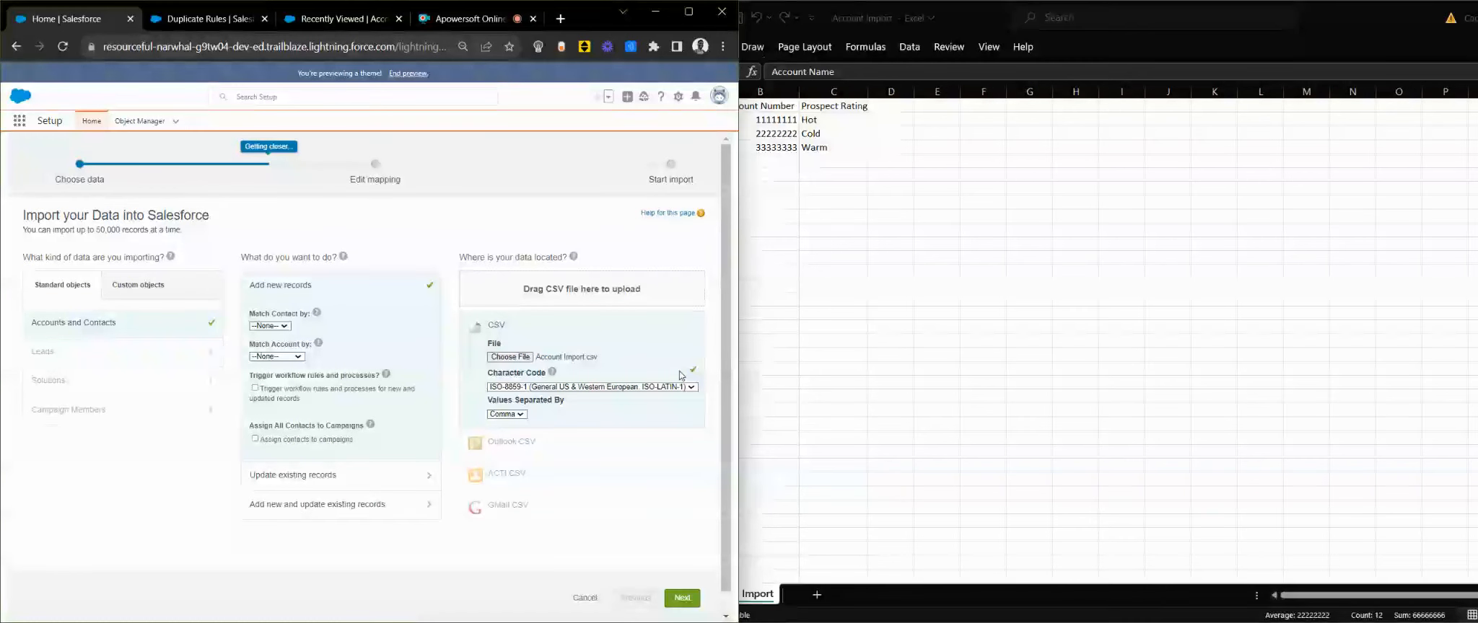
{"action": "left_click", "coordinate": [679, 597]}
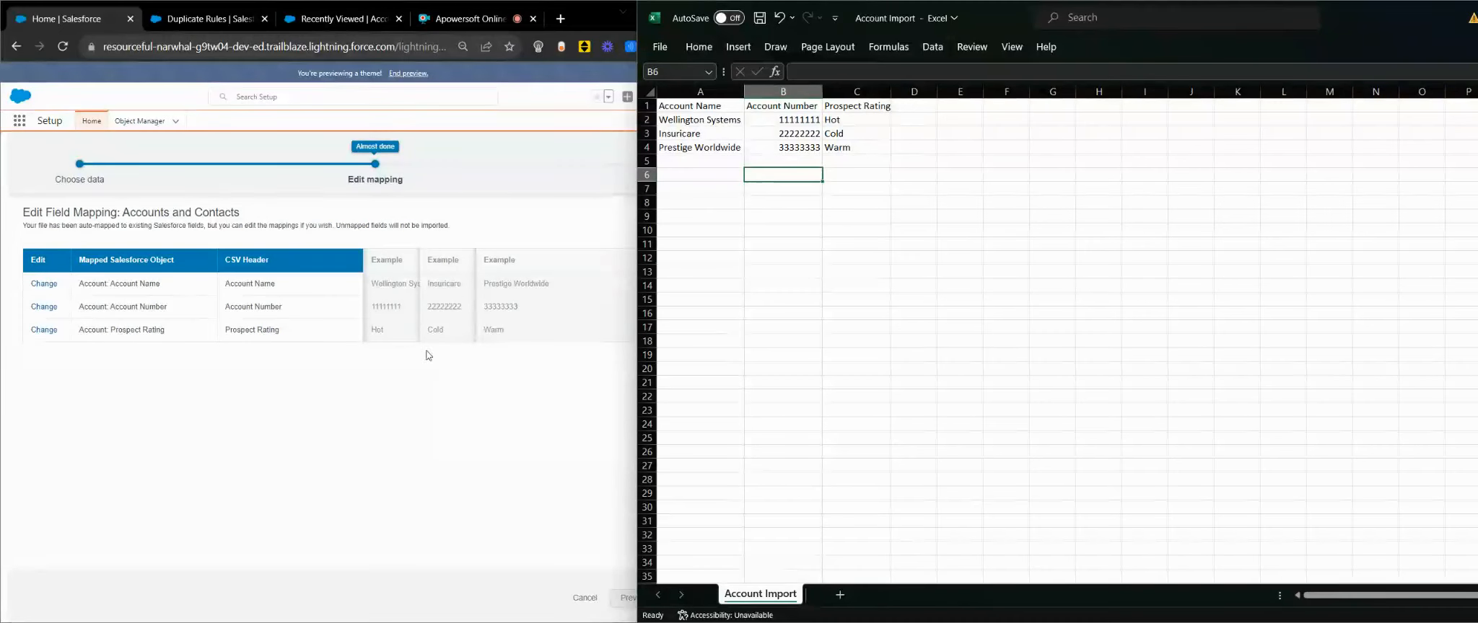
Step: Accept the automatic field mapping and start the import, continuing to its bulk data load job page
{"action": "left_click", "coordinate": [548, 552]}
{"action": "left_click", "coordinate": [686, 608]}
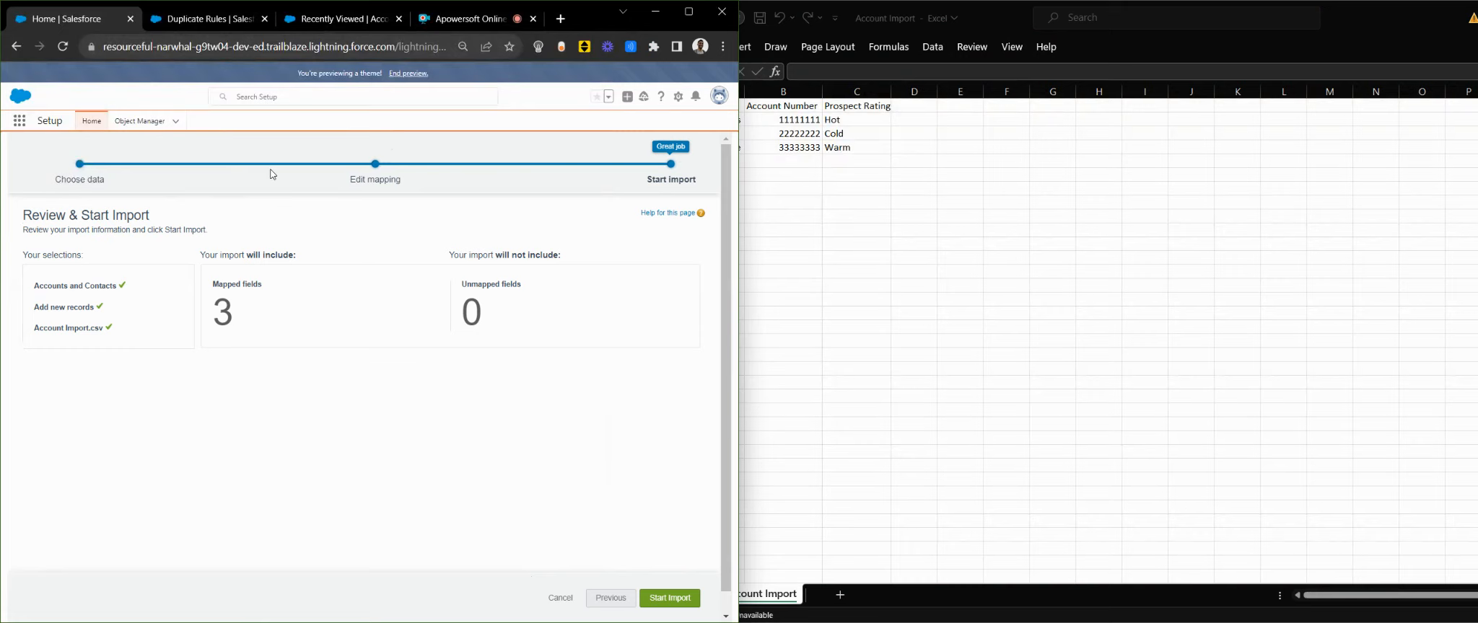
{"action": "left_click", "coordinate": [669, 599]}
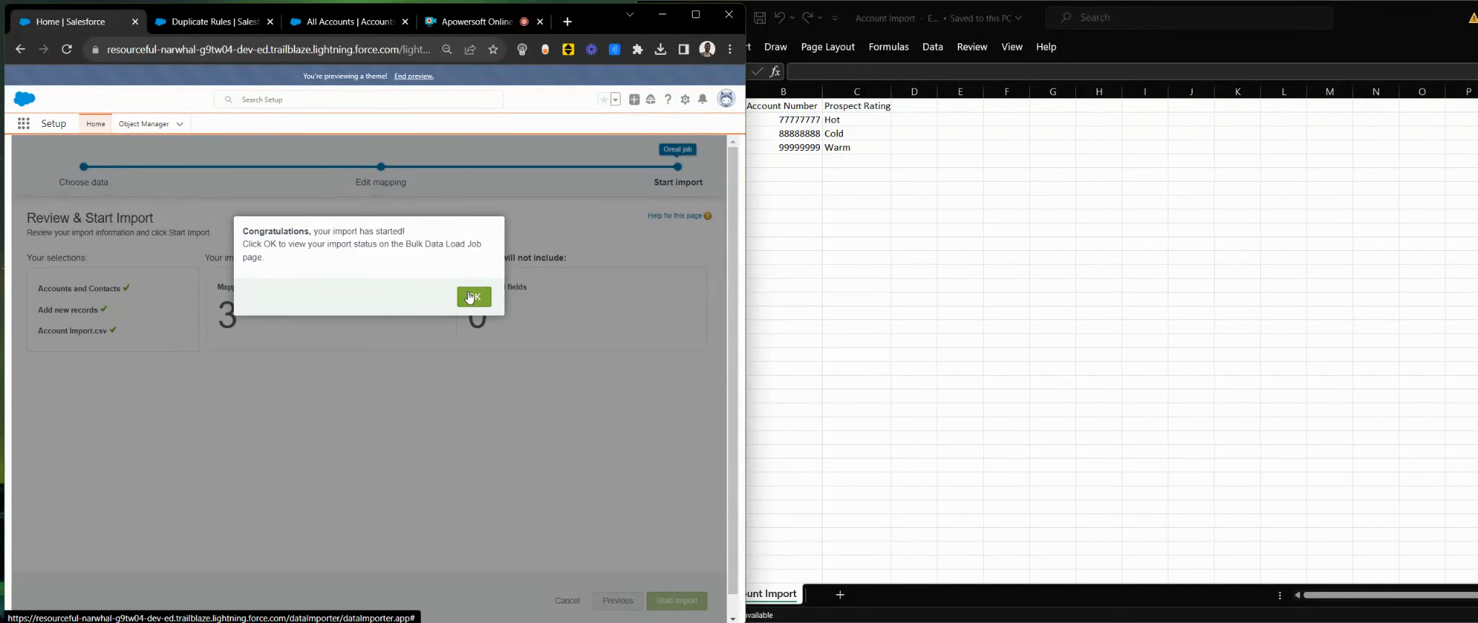
{"action": "left_click", "coordinate": [471, 298]}
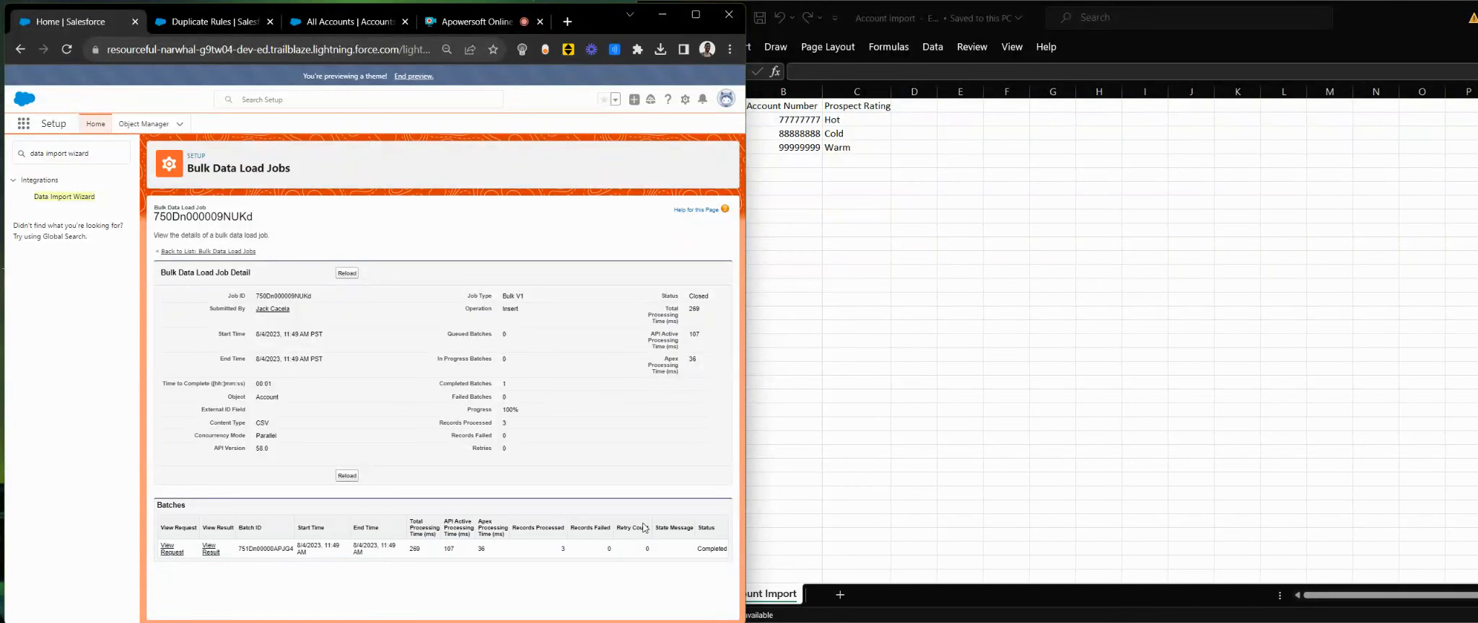
Step: Reload the All Accounts list in Salesforce and check the imported accounts against the spreadsheet rows
{"action": "left_click", "coordinate": [311, 23]}
{"action": "left_click", "coordinate": [68, 48]}
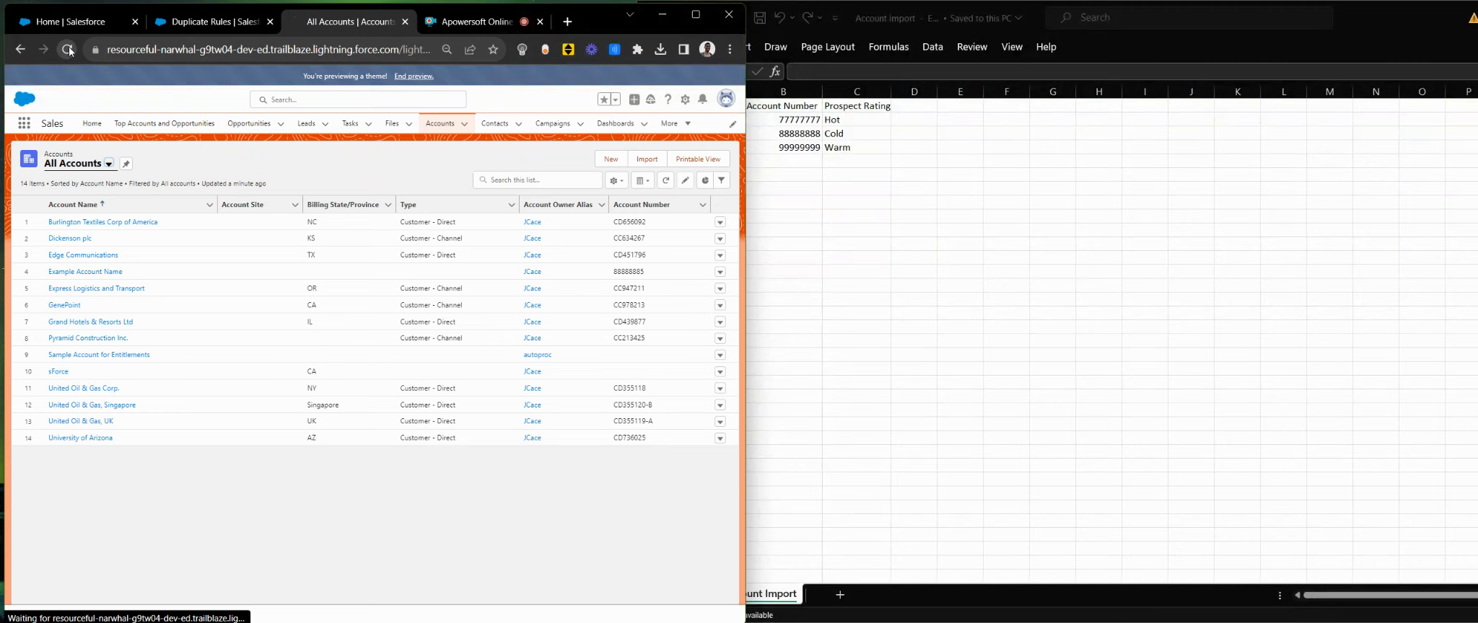
{"action": "left_click", "coordinate": [1053, 290]}
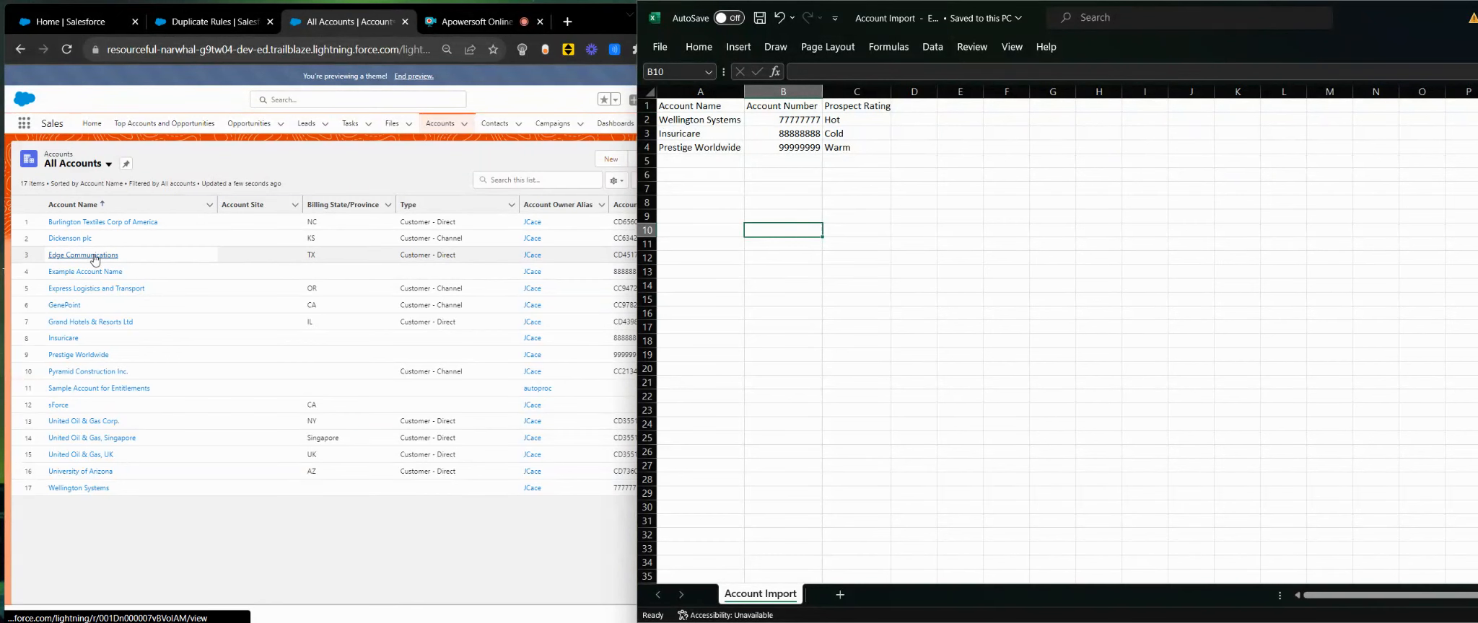
{"action": "left_click", "coordinate": [160, 164]}
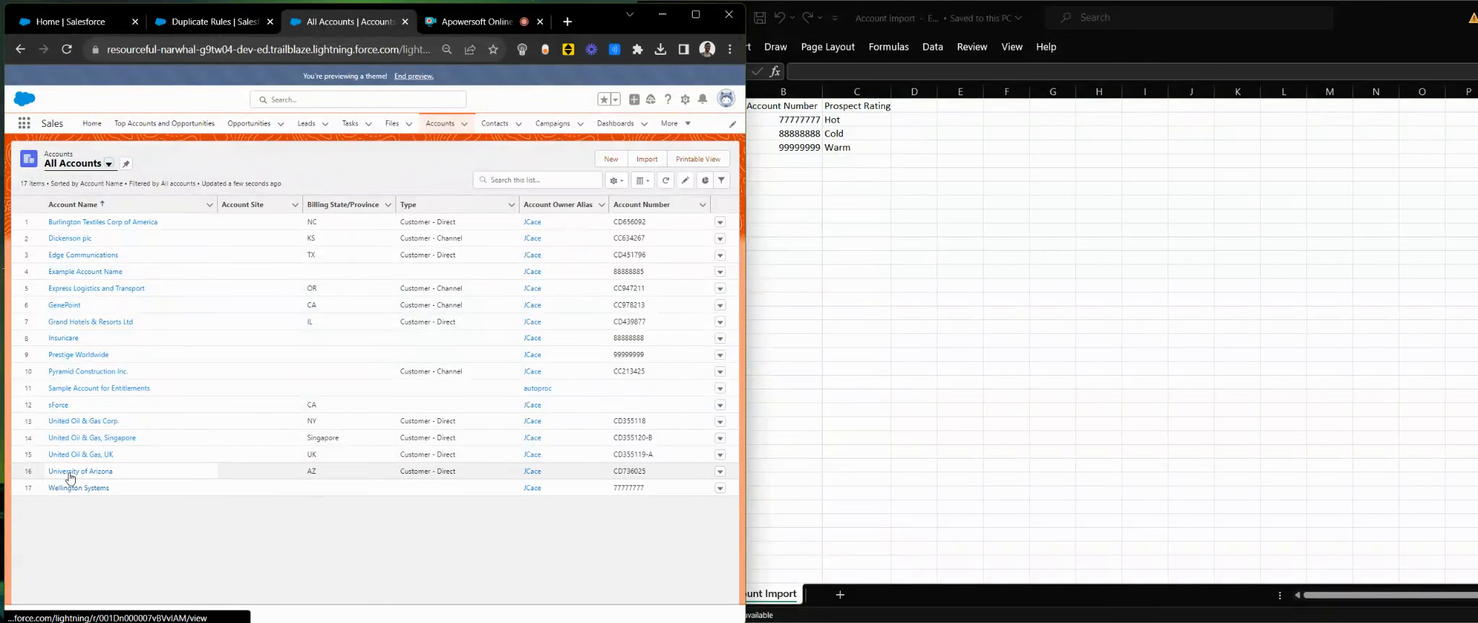